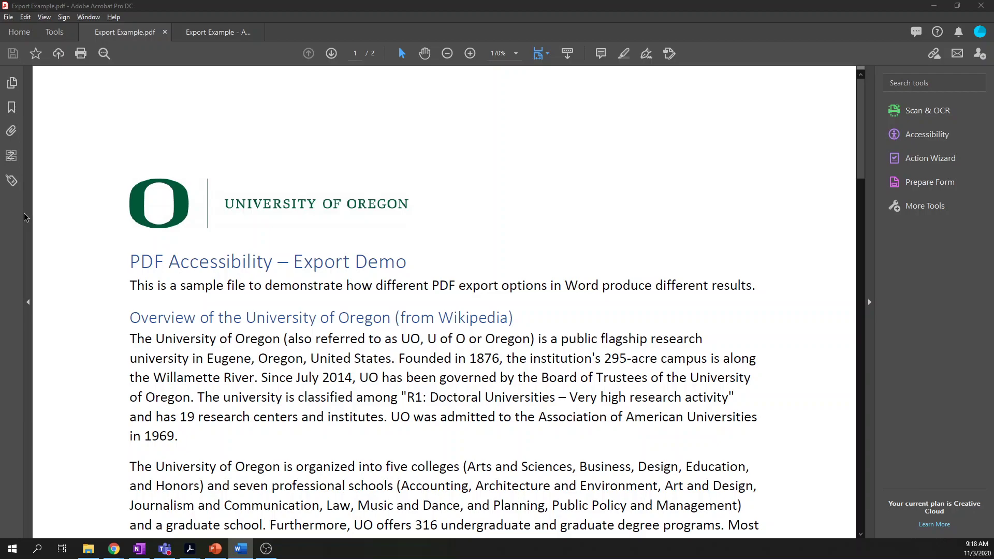
Show the tag tree of Export Example.pdf and examine which content its heading and paragraph tags, down to "Schools in Oregon:", enclose.
left_click(10, 182)
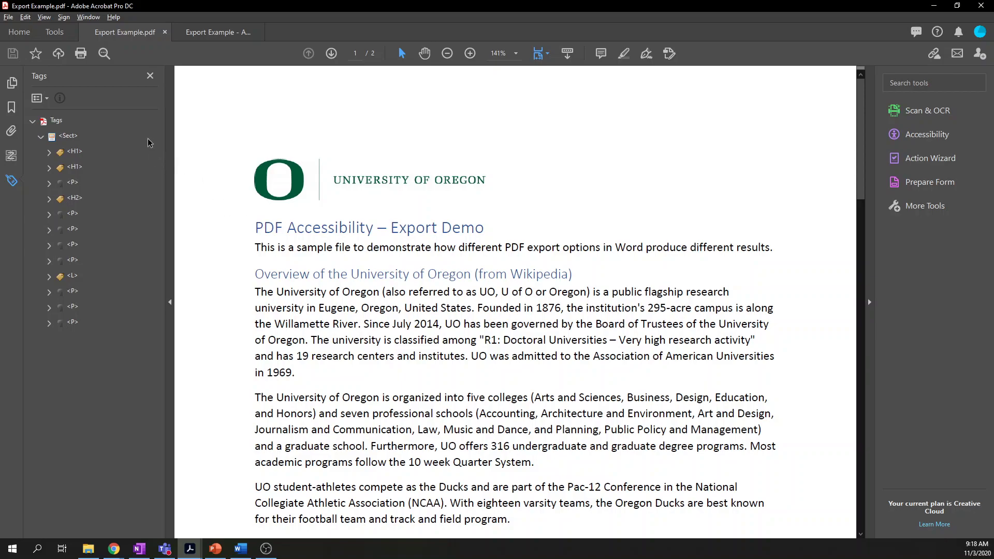
left_click(77, 152)
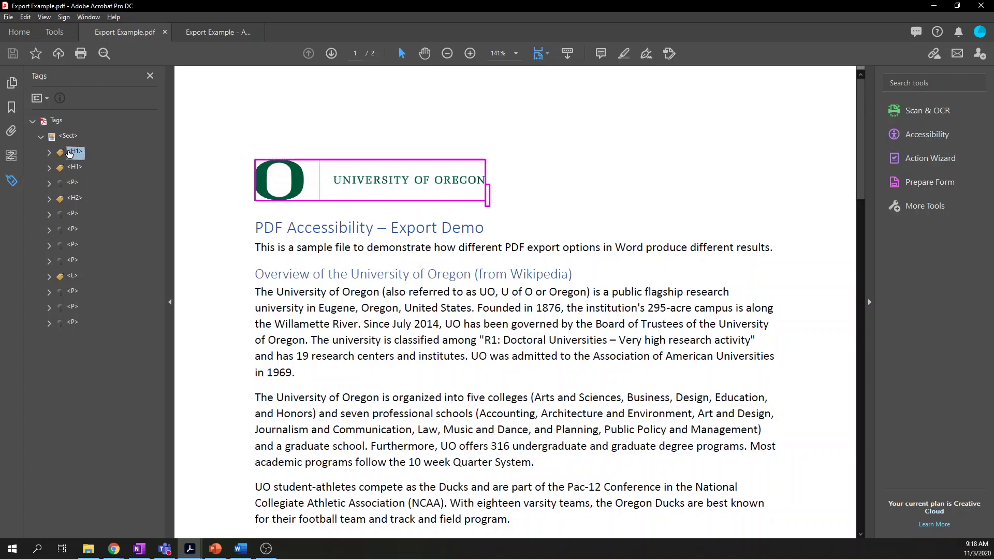
left_click(77, 166)
left_click(73, 183)
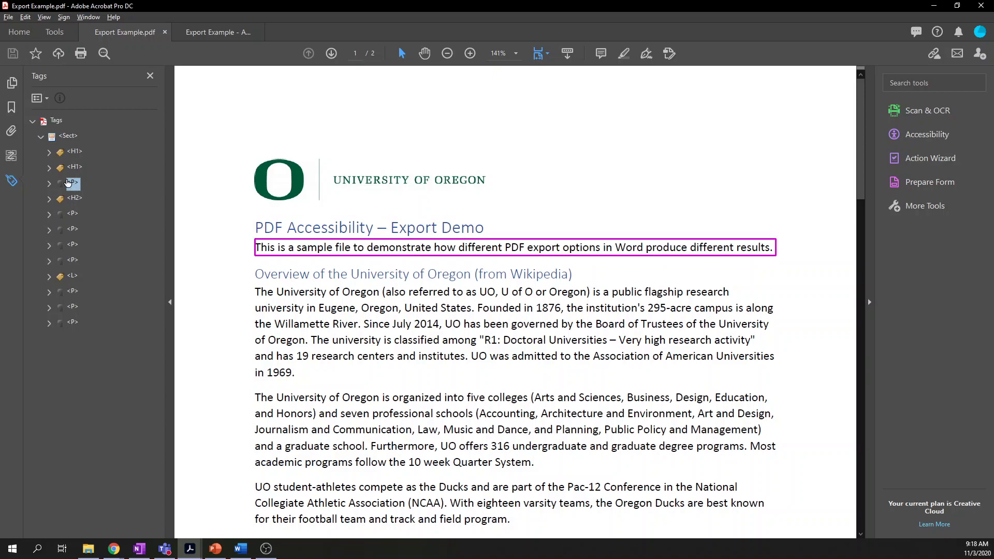
left_click_drag(67, 182, 74, 204)
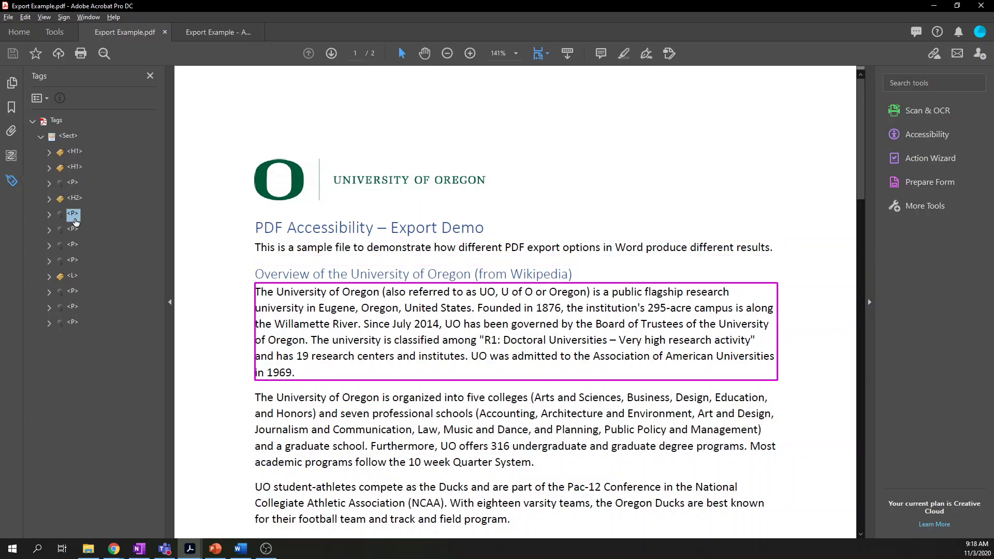
left_click(71, 234)
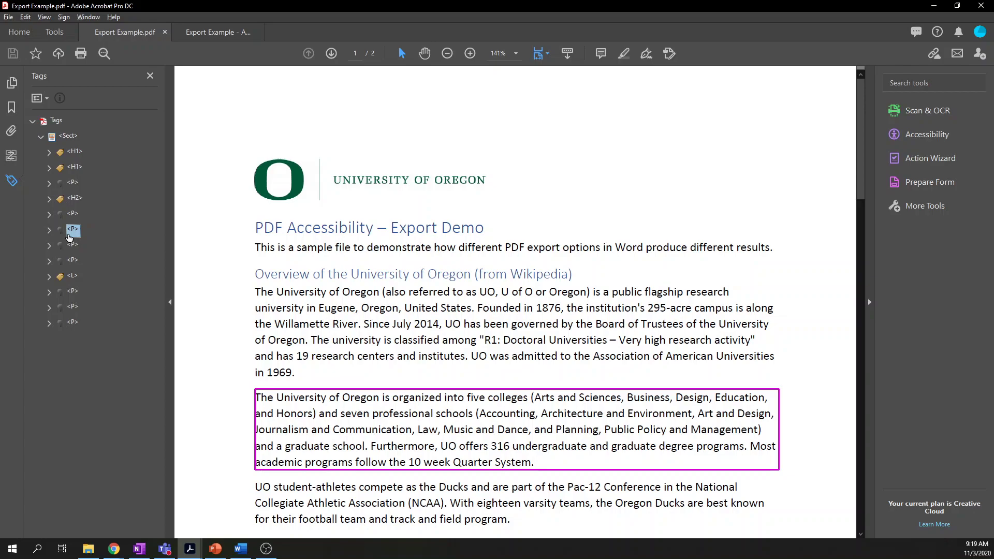
left_click_drag(70, 237, 77, 249)
left_click_drag(77, 250, 77, 250)
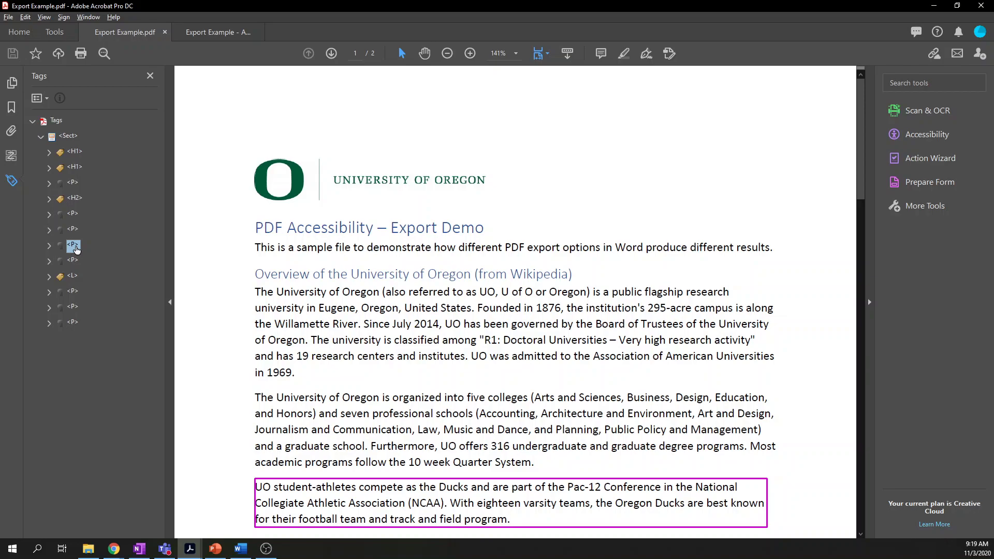
left_click(74, 266)
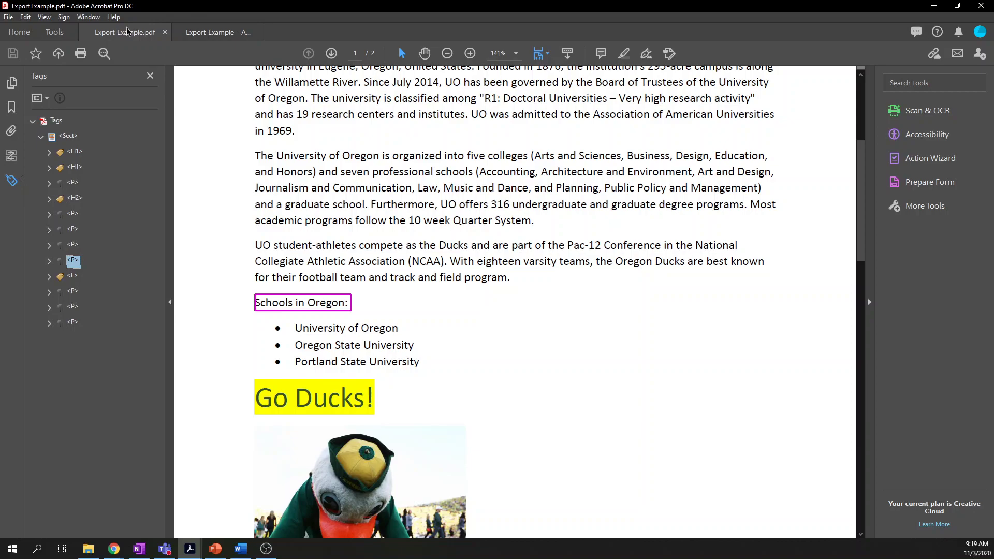
Show the tag tree of Export Example - Auto Tag.pdf and compare it with the one in Export Example.pdf.
left_click(206, 36)
left_click(8, 182)
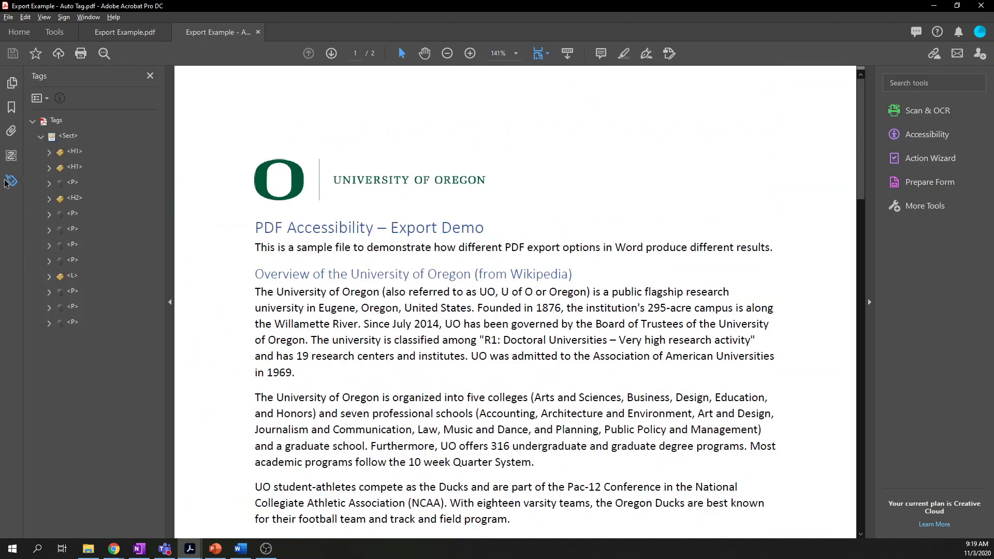
left_click(136, 35)
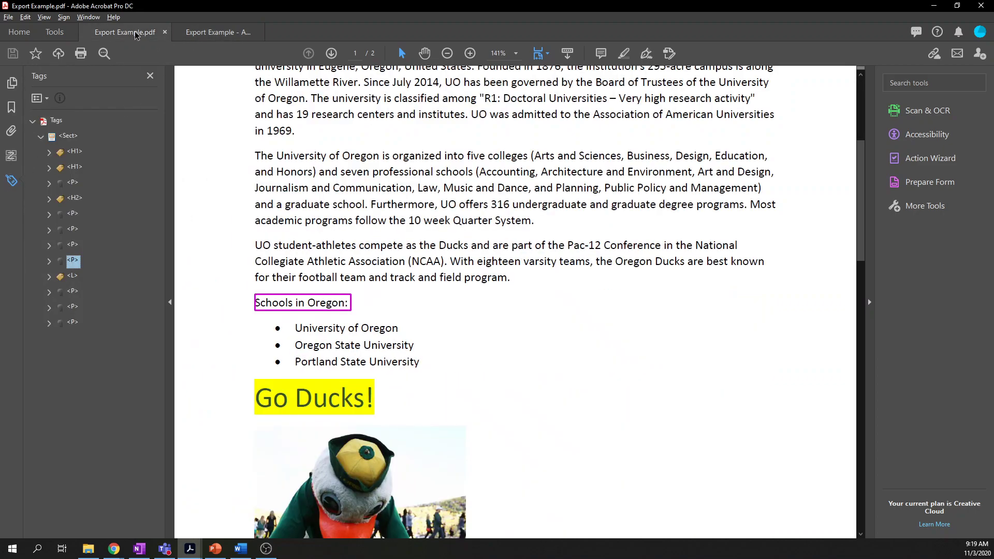
left_click(211, 33)
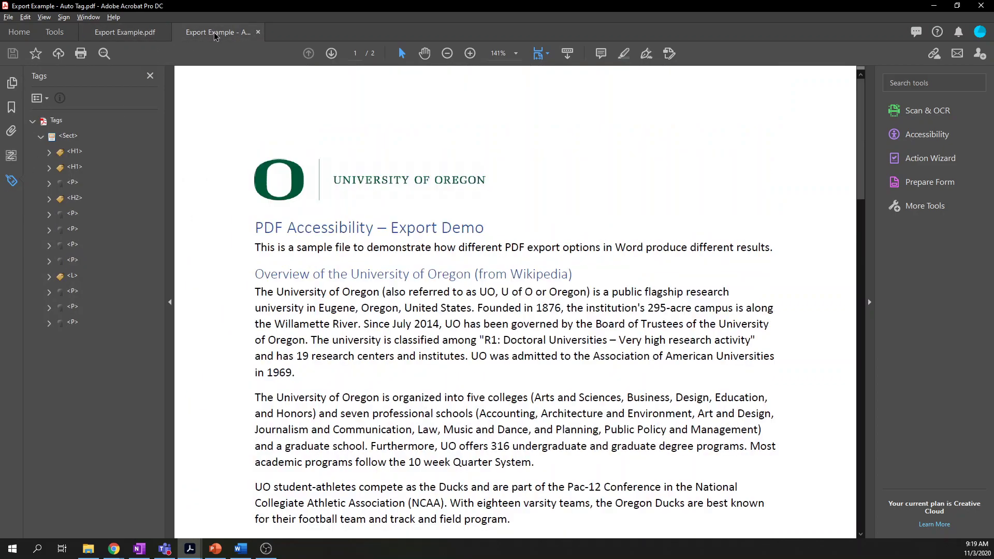
left_click(123, 39)
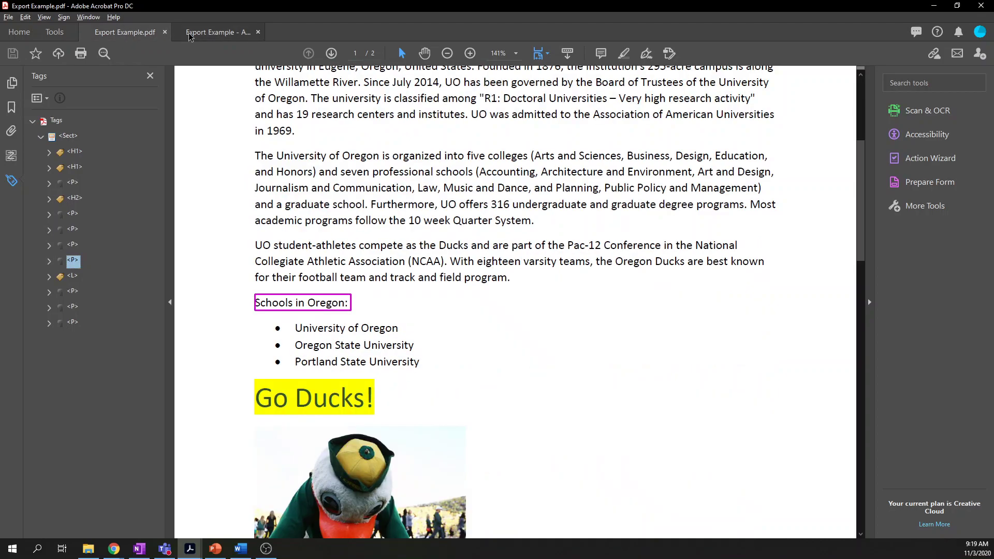
left_click(230, 35)
Autotag Export Example - Auto Tag.pdf with the Accessibility tool, accept re-tagging, and dismiss the recognition report.
left_click(926, 134)
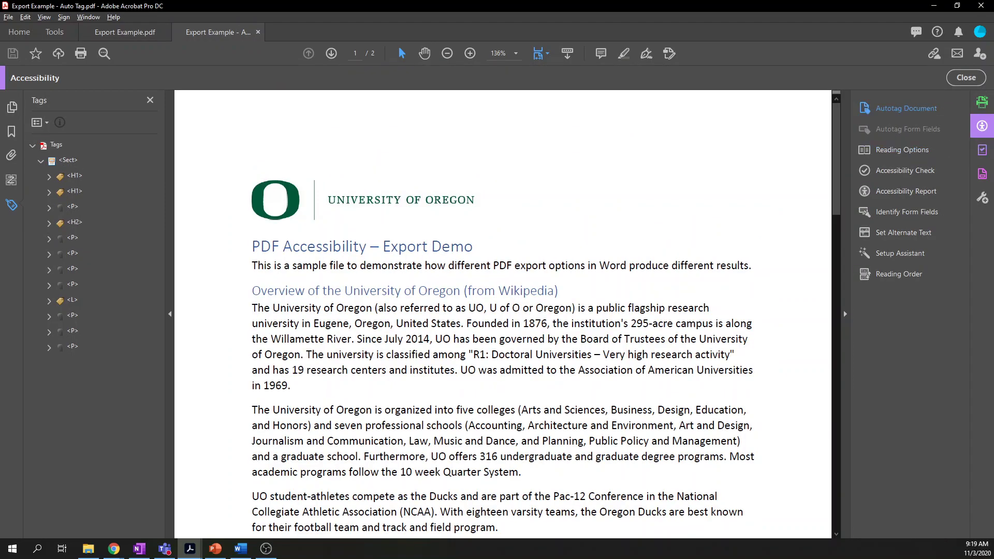
left_click(900, 108)
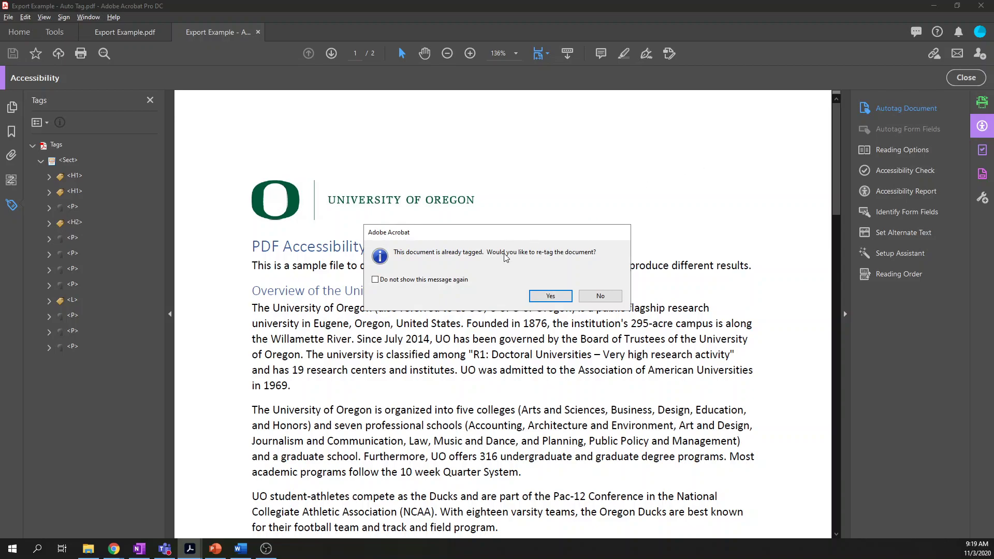
left_click(543, 299)
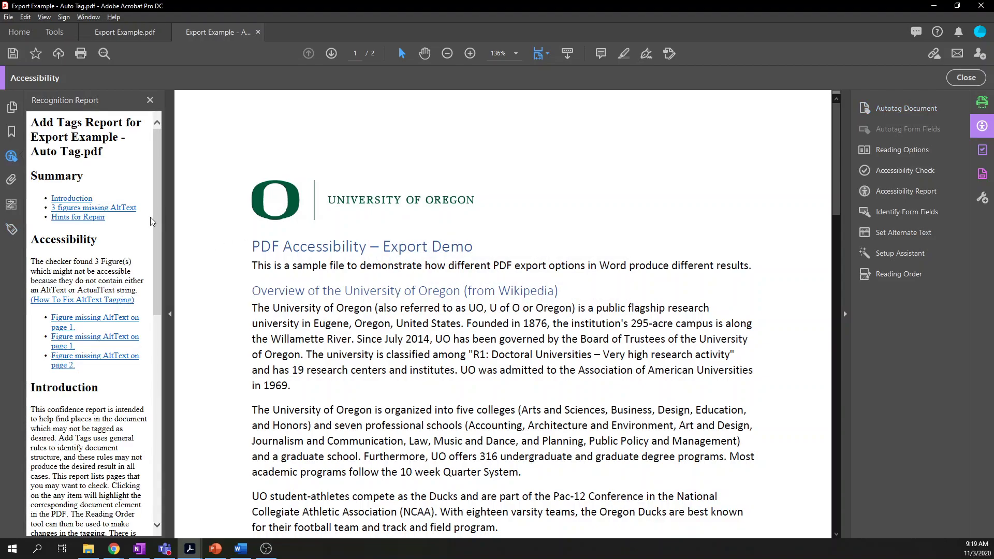
left_click(150, 100)
Expand the Figure and Part tags in the re-tagged document and compare its tag tree with Export Example.pdf.
left_click(12, 230)
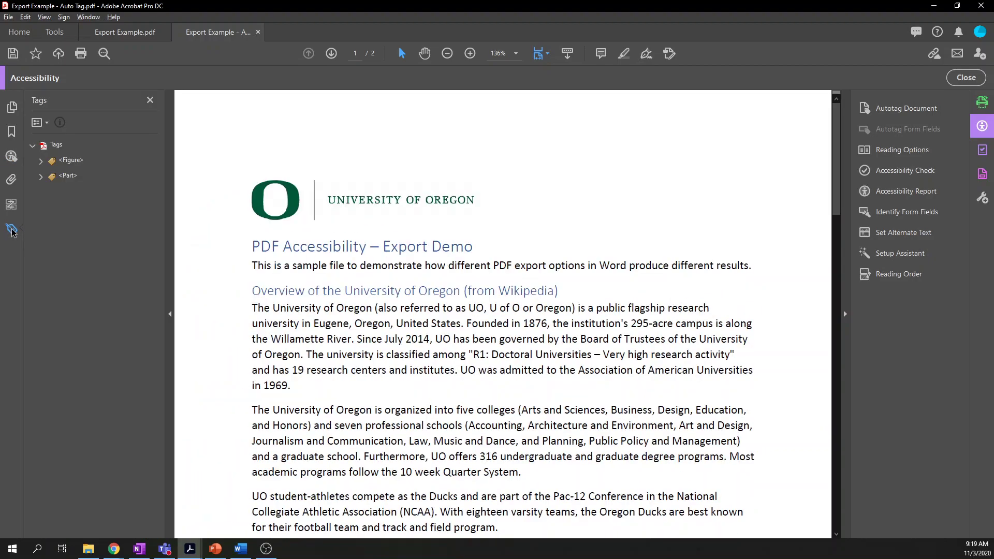
left_click(41, 161)
left_click(41, 192)
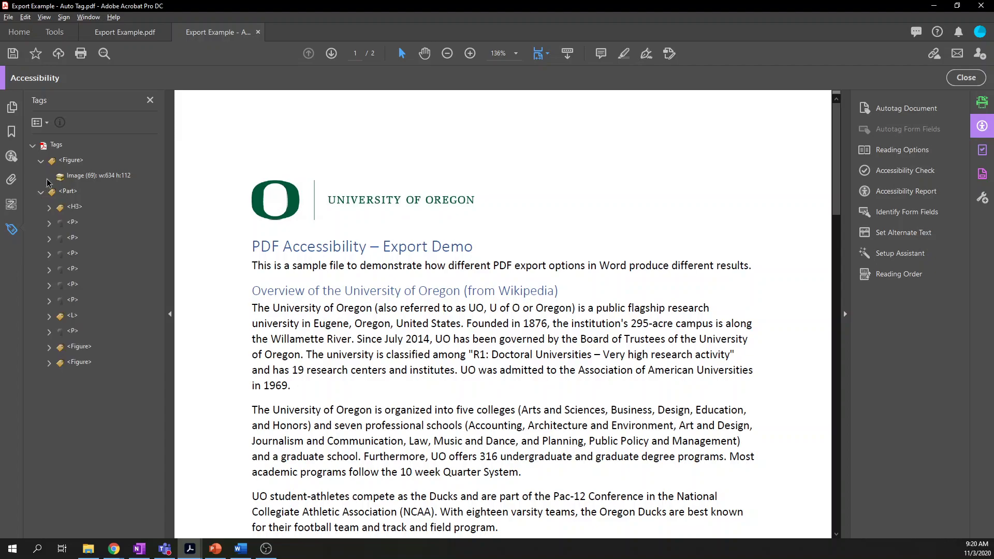
left_click(132, 35)
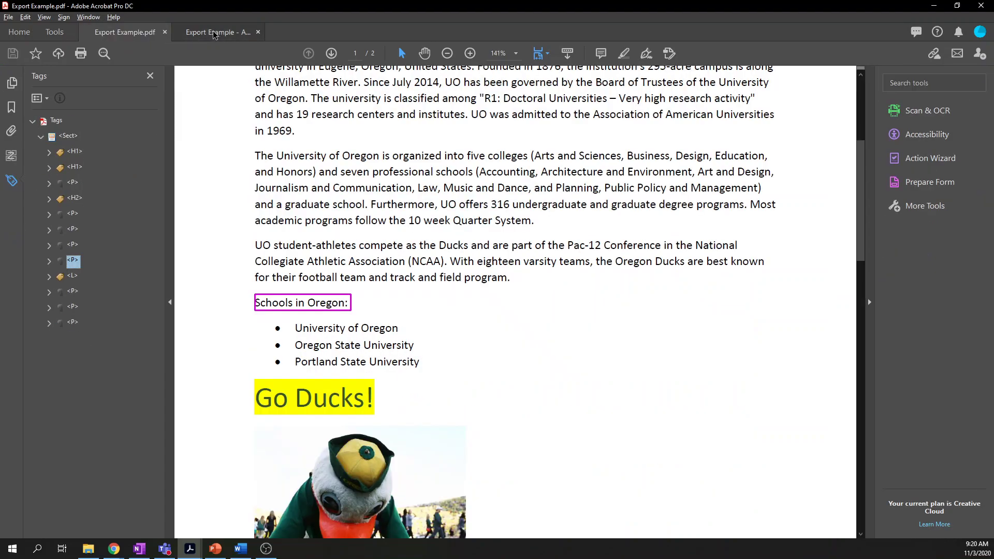
left_click(210, 34)
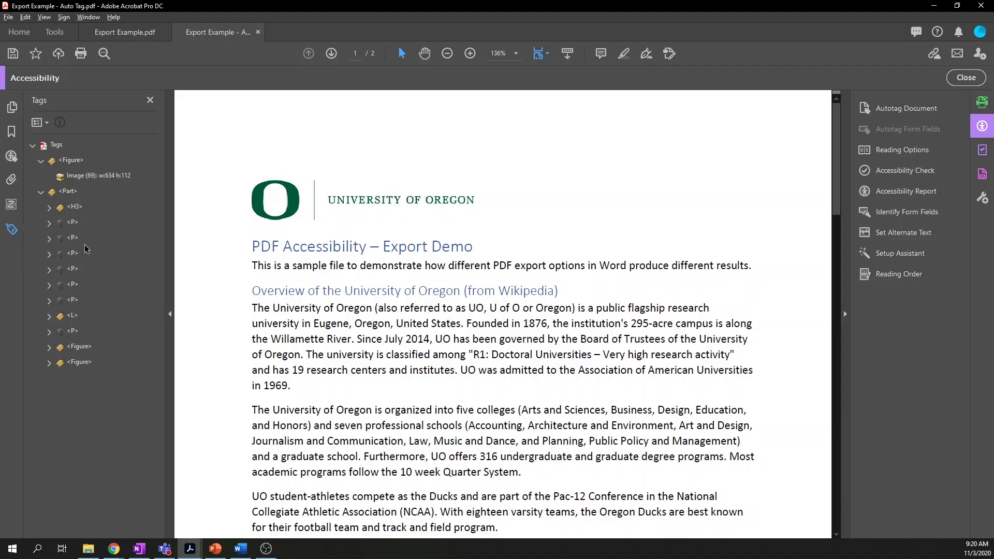
Examine which content the H3, paragraph and list tags under Part enclose in the auto-tagged document.
left_click(78, 209)
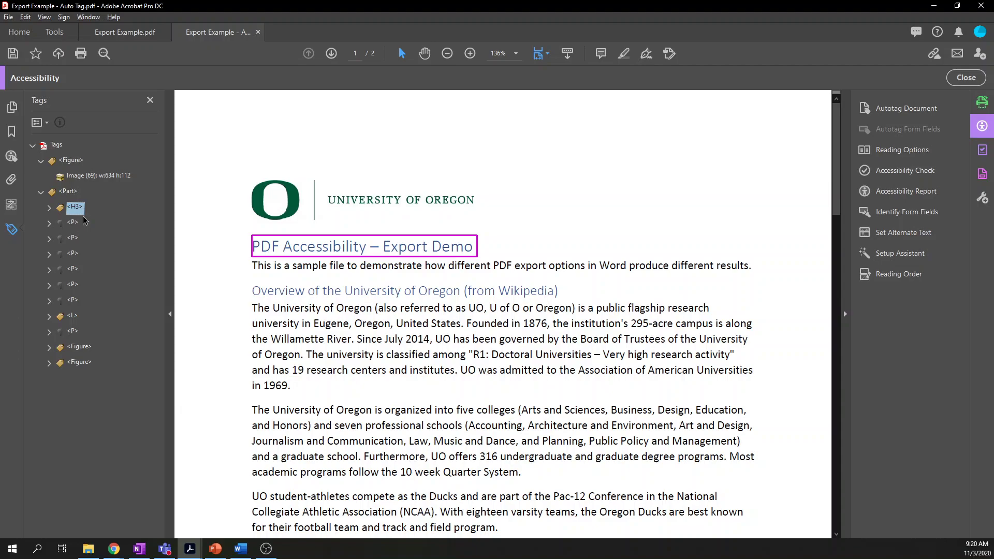
left_click_drag(84, 219, 72, 223)
left_click(73, 224)
left_click(73, 239)
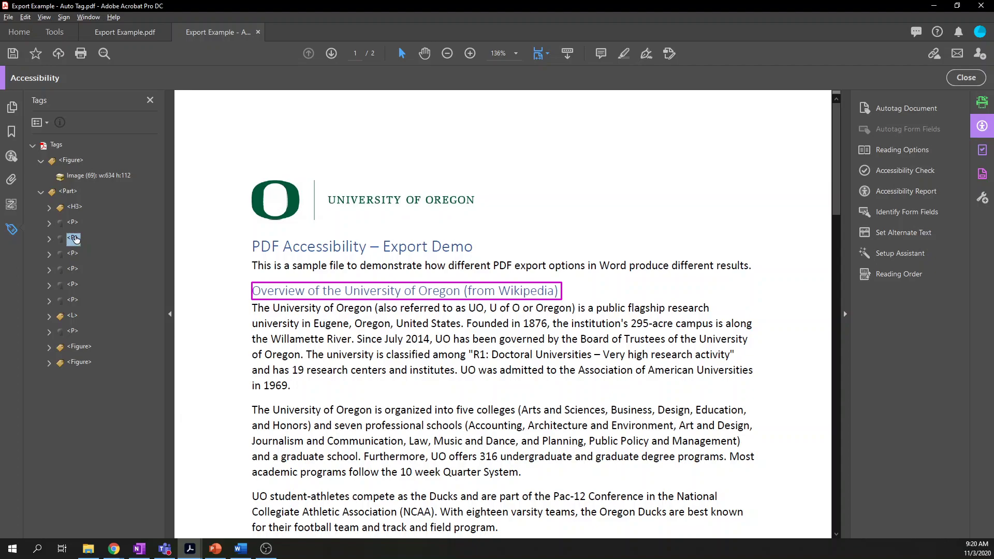
left_click(75, 255)
left_click(75, 269)
left_click(76, 285)
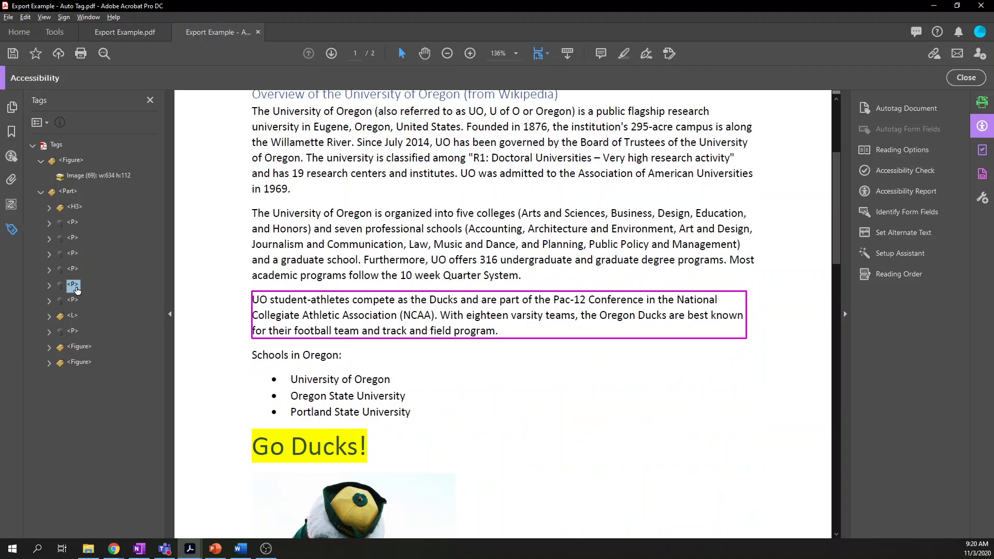
left_click(74, 302)
left_click(73, 318)
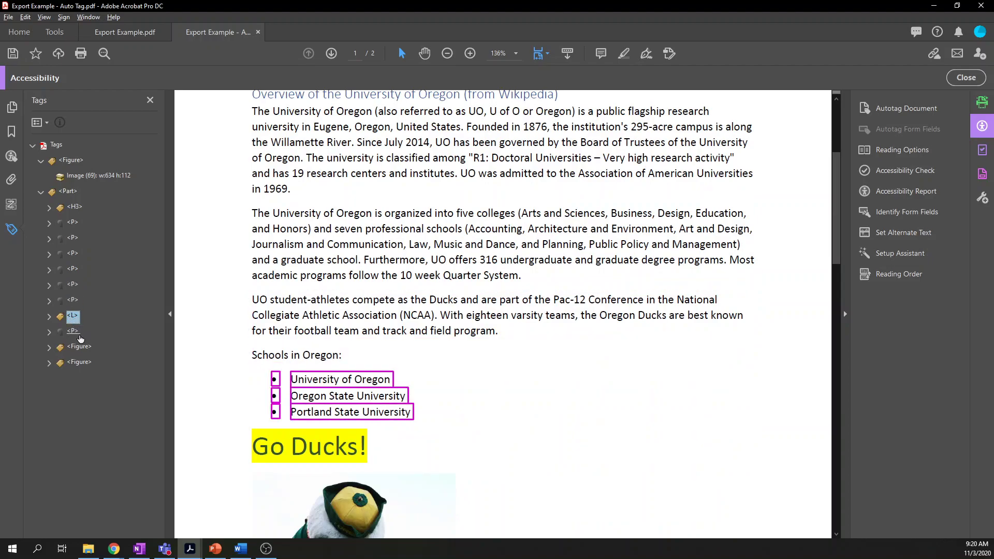
Examine the content enclosed by the last paragraph tag and the two Figure tags under Part.
left_click(75, 334)
left_click(87, 349)
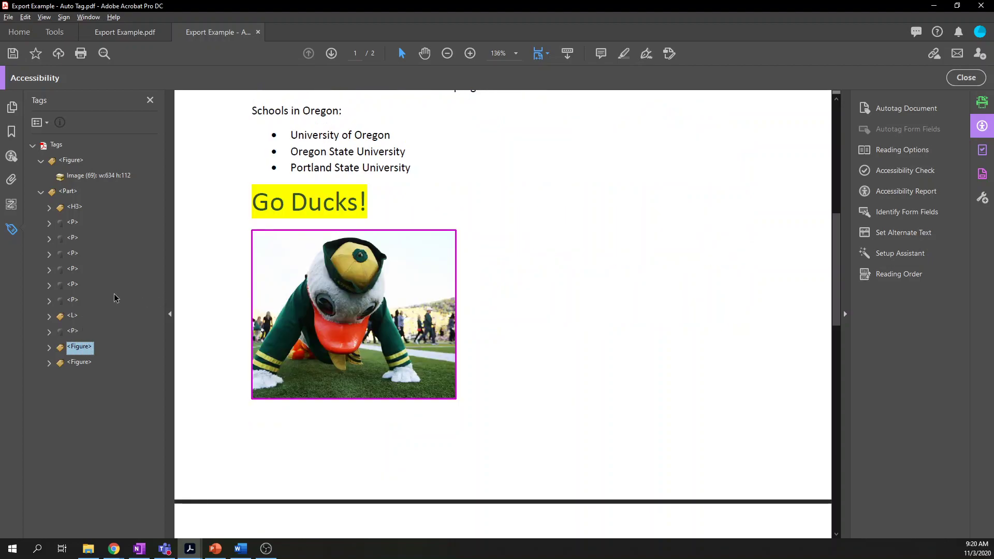
scroll(237, 306, "down", 3)
left_click(88, 364)
left_click_drag(89, 364, 196, 233)
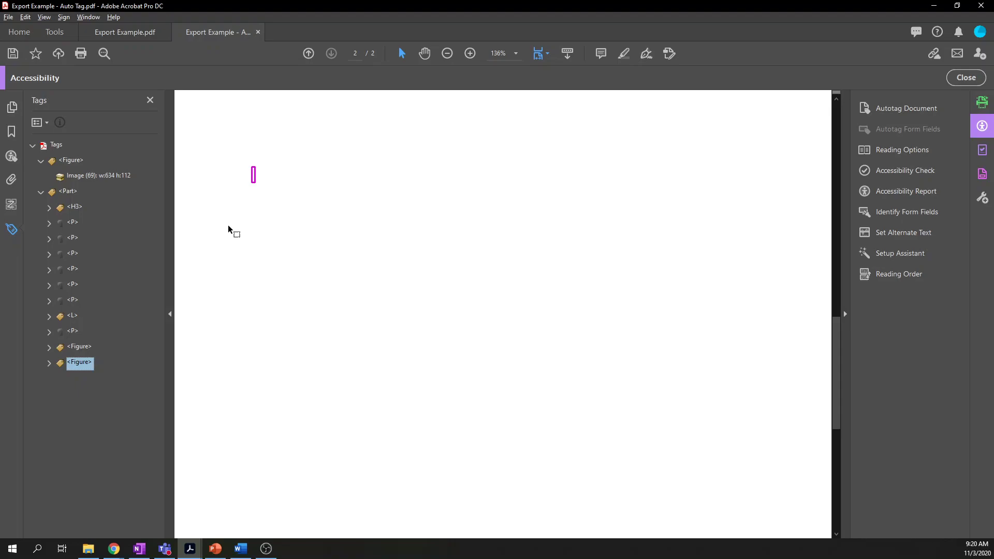
left_click_drag(228, 224, 28, 201)
left_click_drag(28, 201, 237, 204)
left_click_drag(237, 204, 118, 34)
Return to Export Example.pdf and inspect the list tag and the paragraph tags around "Go Ducks!" and the mascot picture.
left_click(118, 34)
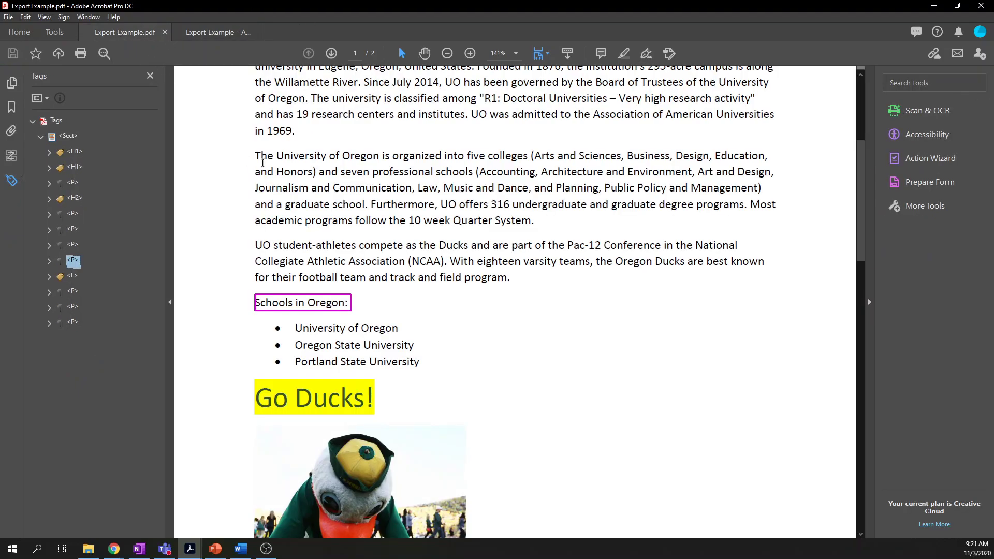
scroll(398, 243, "up", 3)
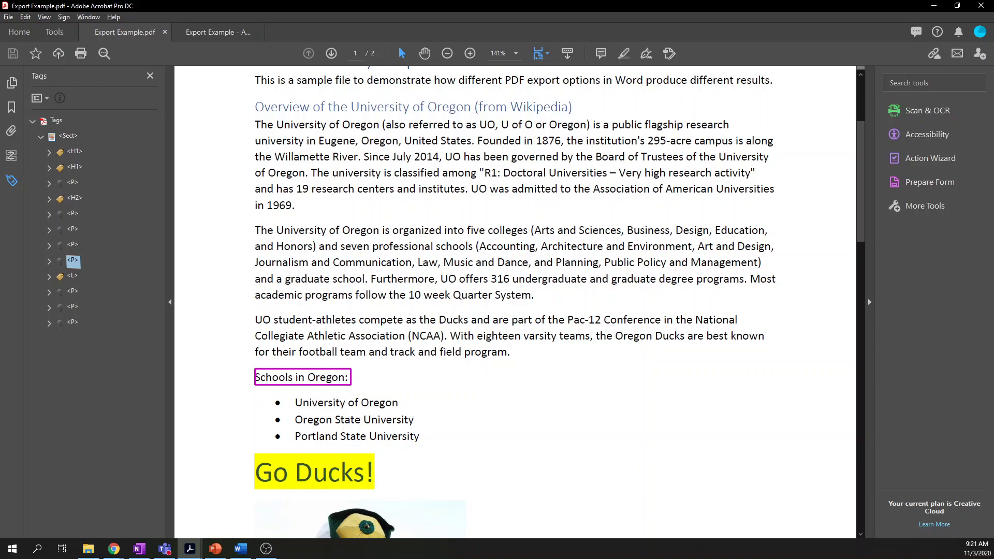
left_click(73, 279)
left_click(73, 292)
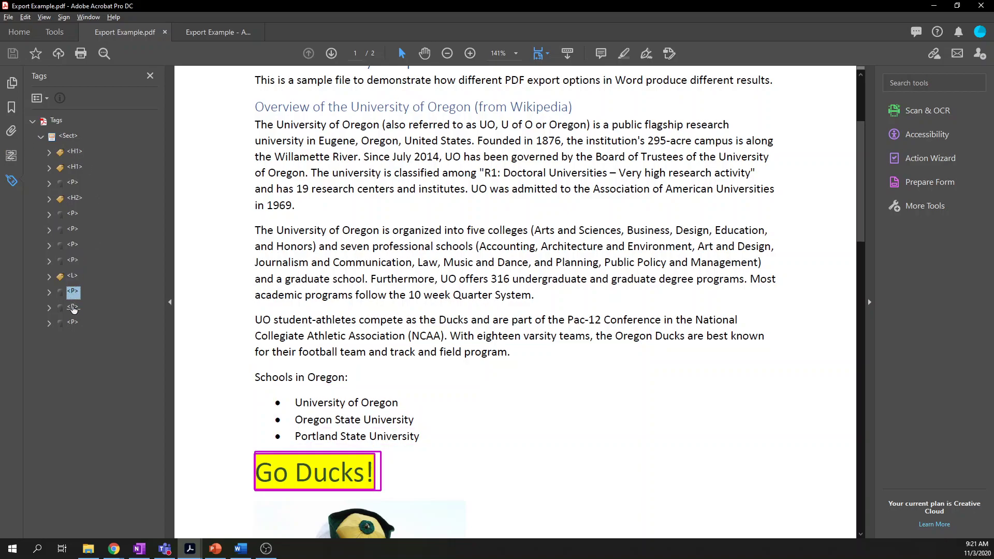
left_click(72, 307)
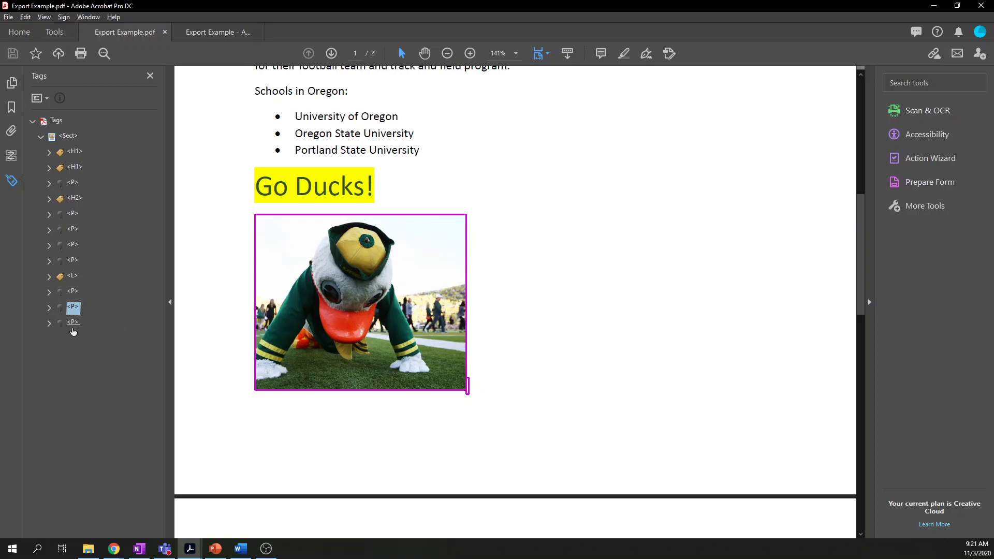
Change the type of the nested paragraph tag around the mascot picture to Figure.
left_click(50, 309)
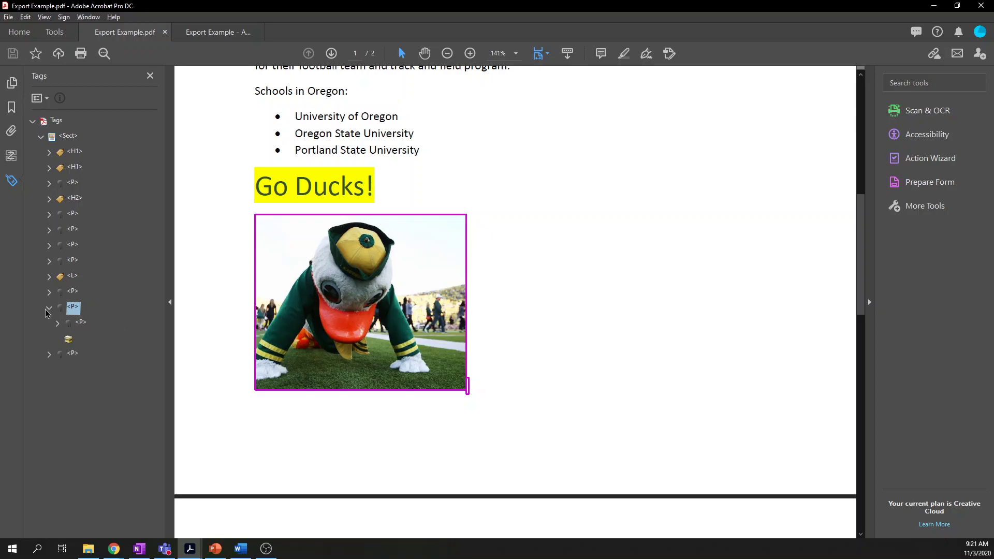
left_click(82, 324)
right_click(85, 330)
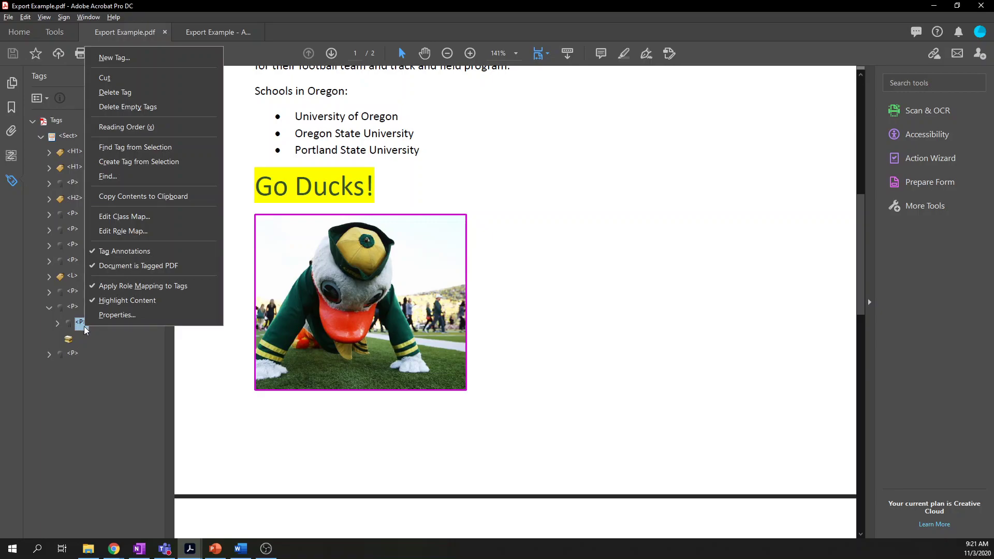
left_click(120, 314)
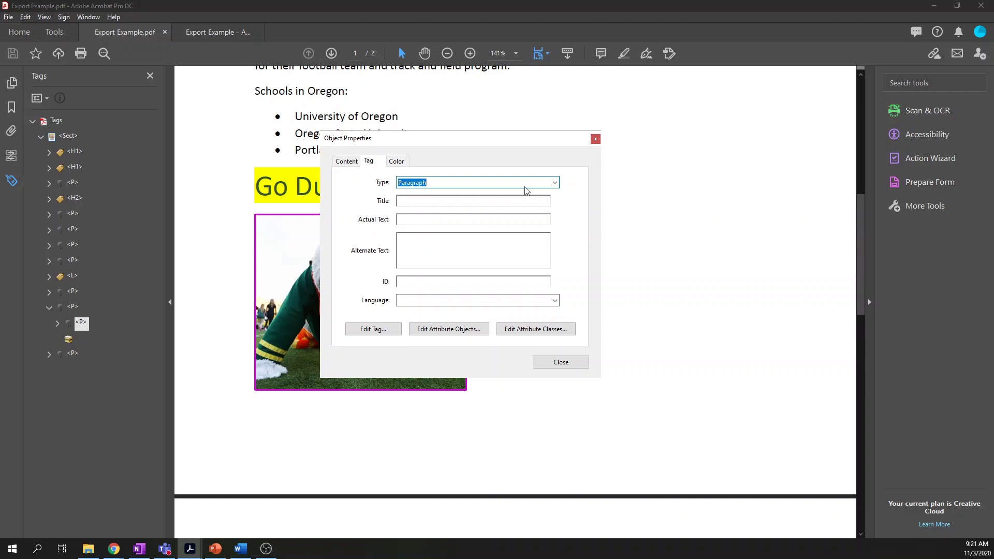
left_click(554, 183)
scroll(505, 231, "up", 1)
scroll(505, 230, "up", 5)
scroll(474, 223, "up", 4)
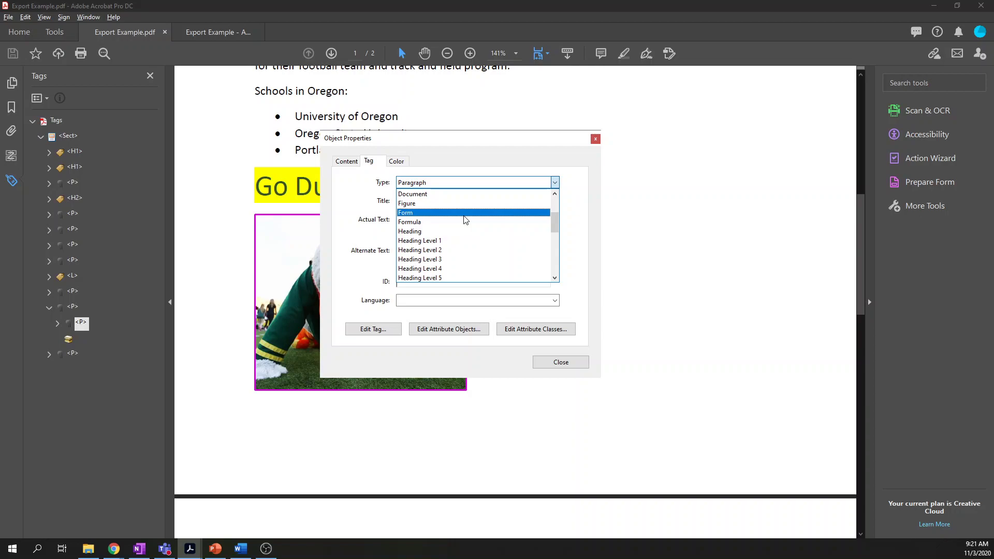
scroll(473, 253, "down", 1)
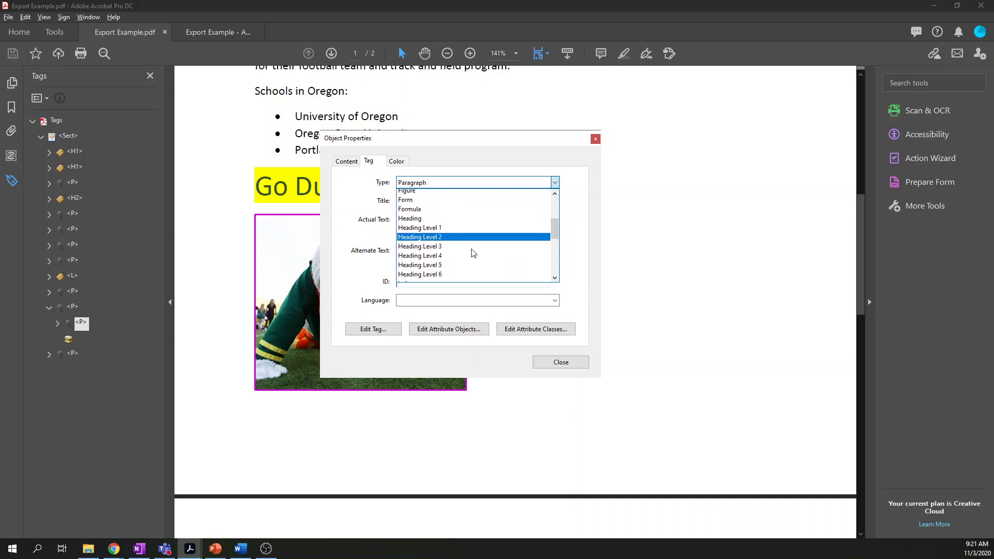
scroll(473, 252, "down", 1)
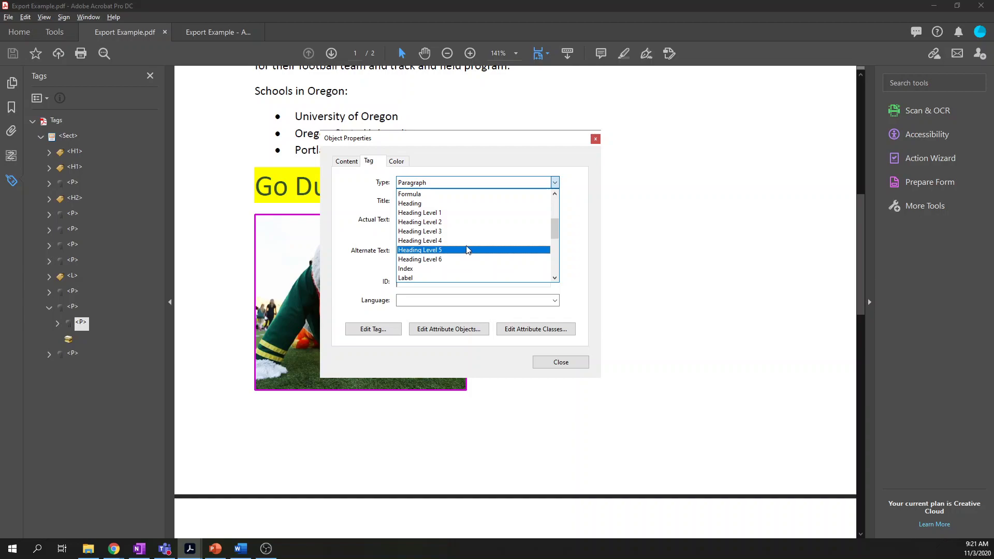
scroll(466, 246, "up", 3)
scroll(458, 240, "up", 1)
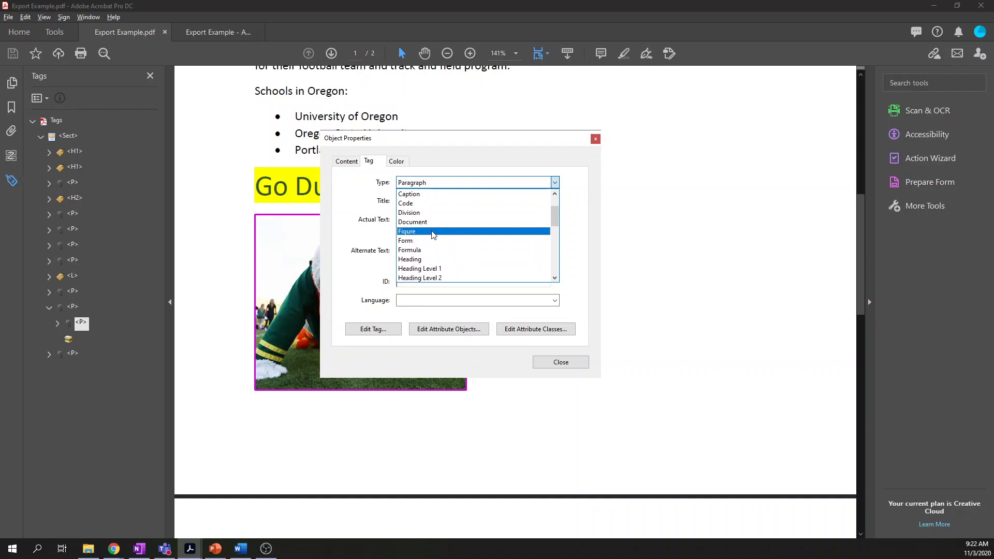
left_click(433, 234)
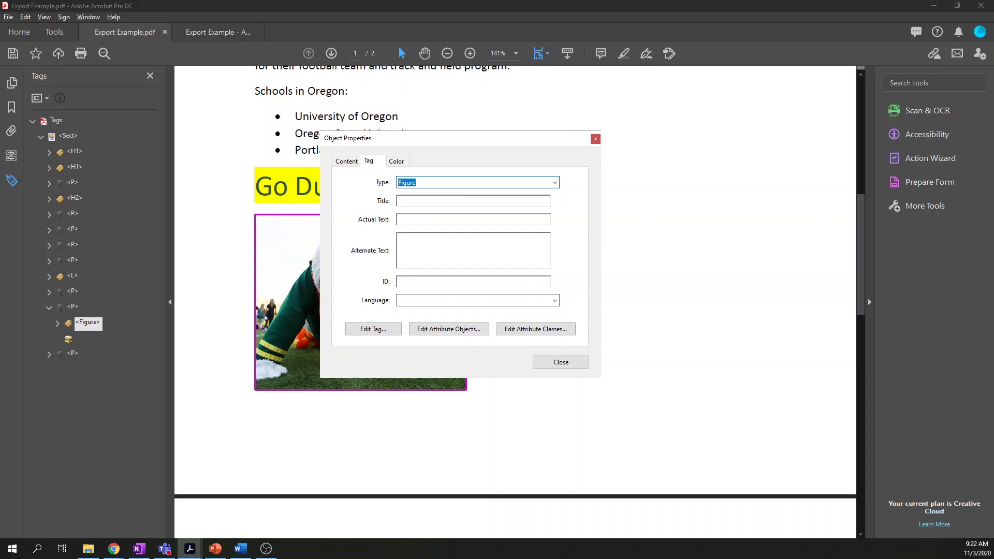
Set the mascot figure's alternate text to "The Oregon Duck doing push-ups at Autzen Stadium" and collapse its parent paragraph tag.
left_click(399, 238)
type("The Oregon D")
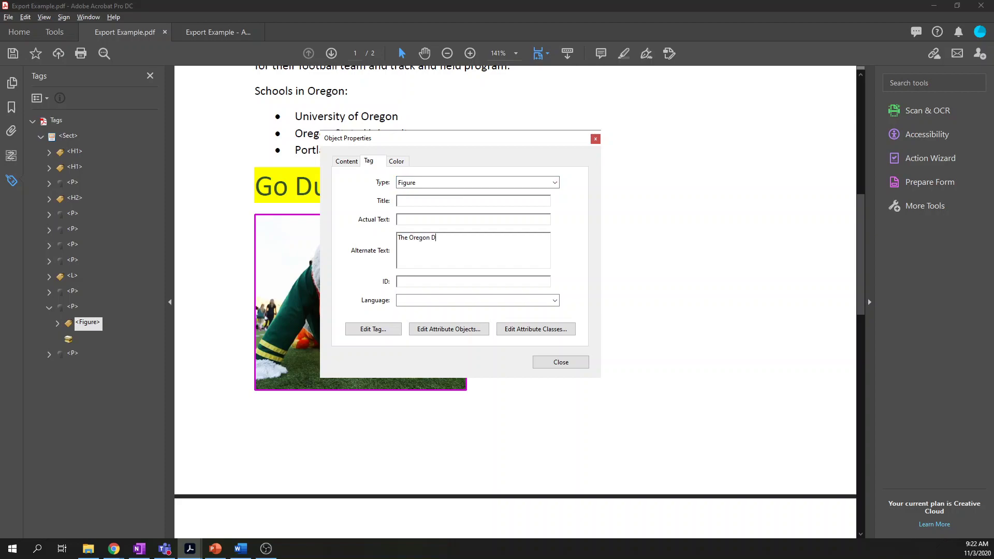
type("uck doing push-ups at Autzen Stadium")
left_click(548, 362)
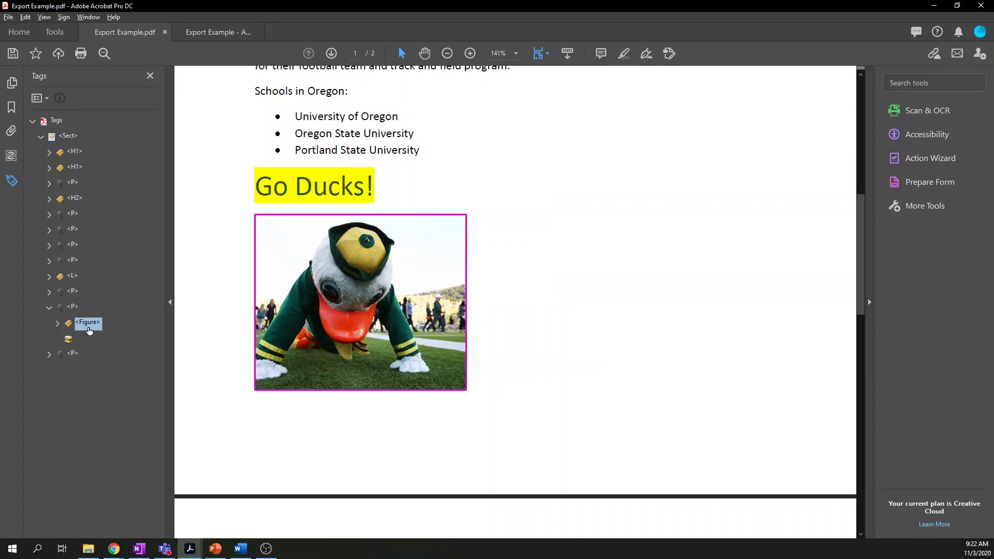
left_click_drag(88, 331, 72, 308)
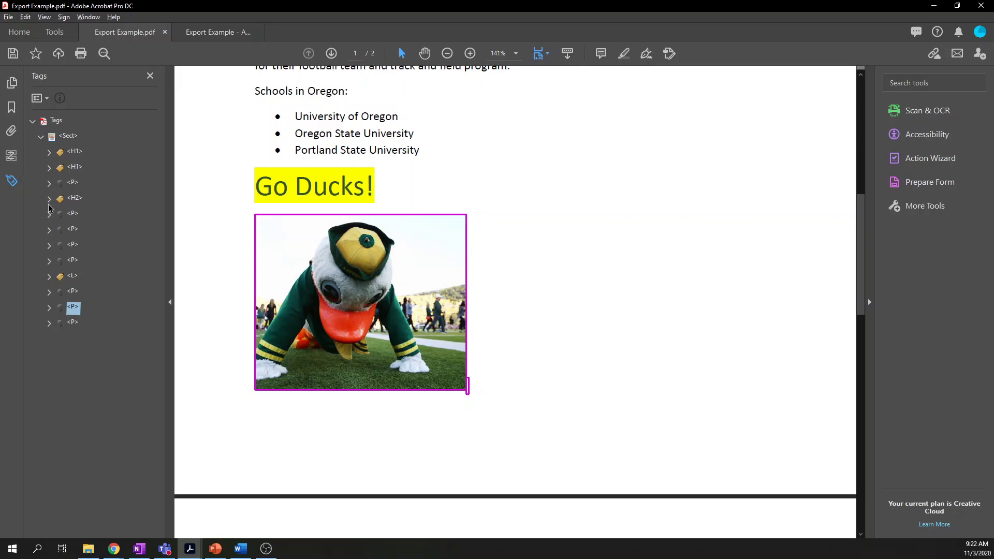
Delete the paragraph tag around "This is a sample file to demonstrate..." and check the H1 and H2 tags that surrounded it.
scroll(338, 190, "up", 3)
scroll(338, 190, "up", 15)
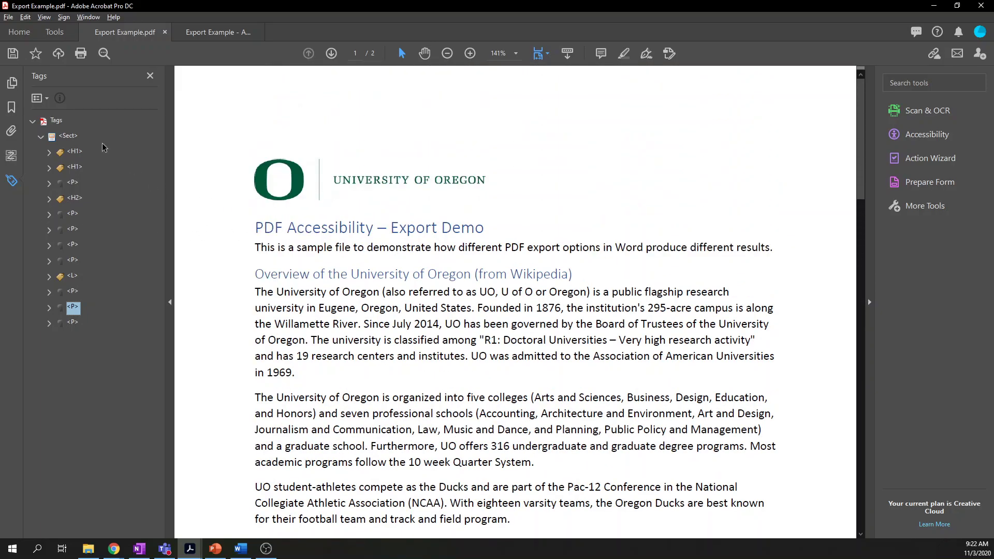
left_click(72, 183)
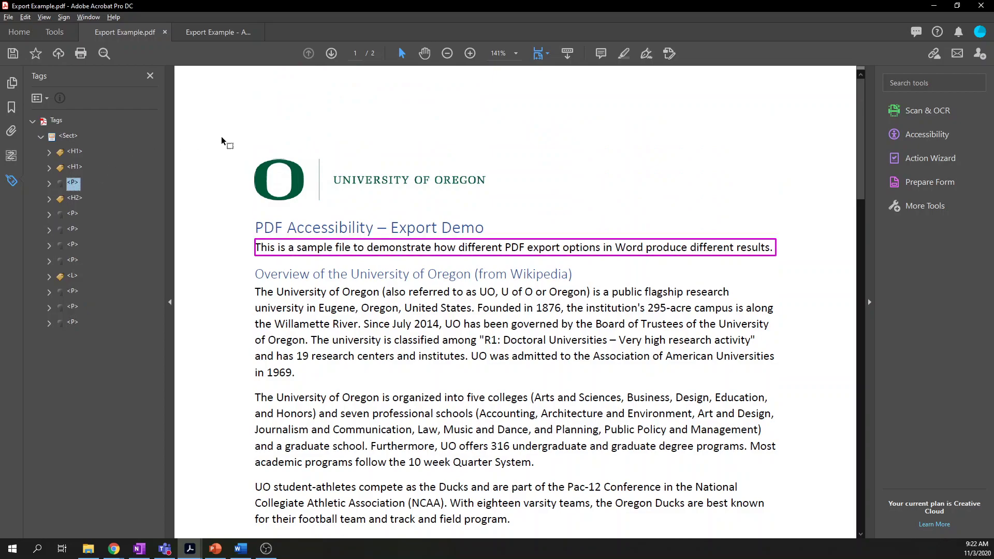
right_click(71, 187)
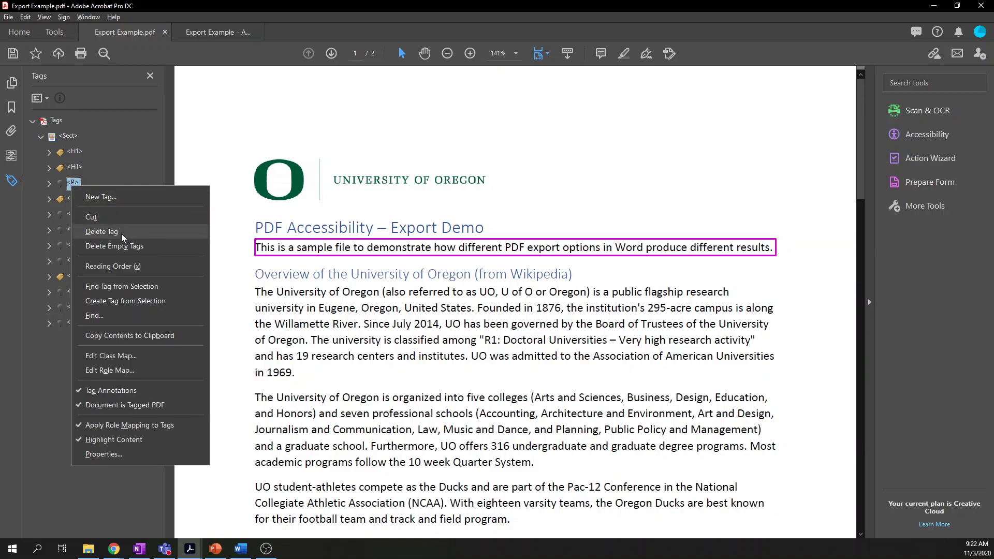
left_click(121, 234)
left_click(75, 167)
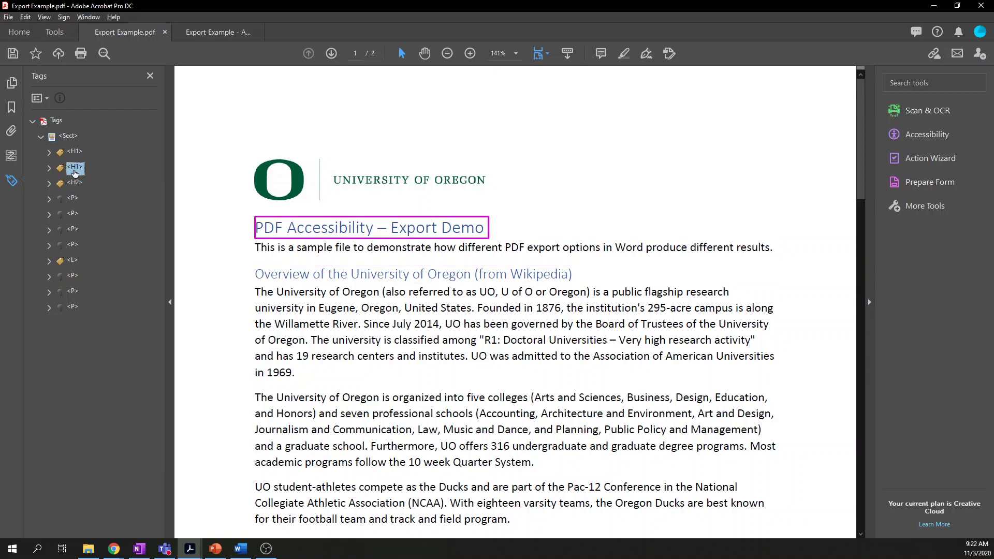
left_click(74, 183)
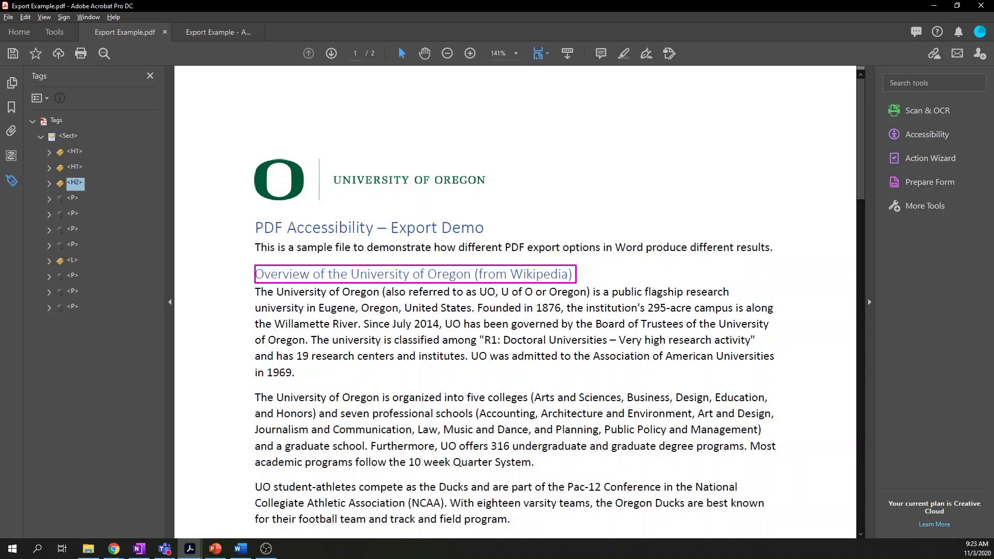
Create a new, untitled Paragraph tag after the Sect tag and expand Sect again.
right_click(73, 138)
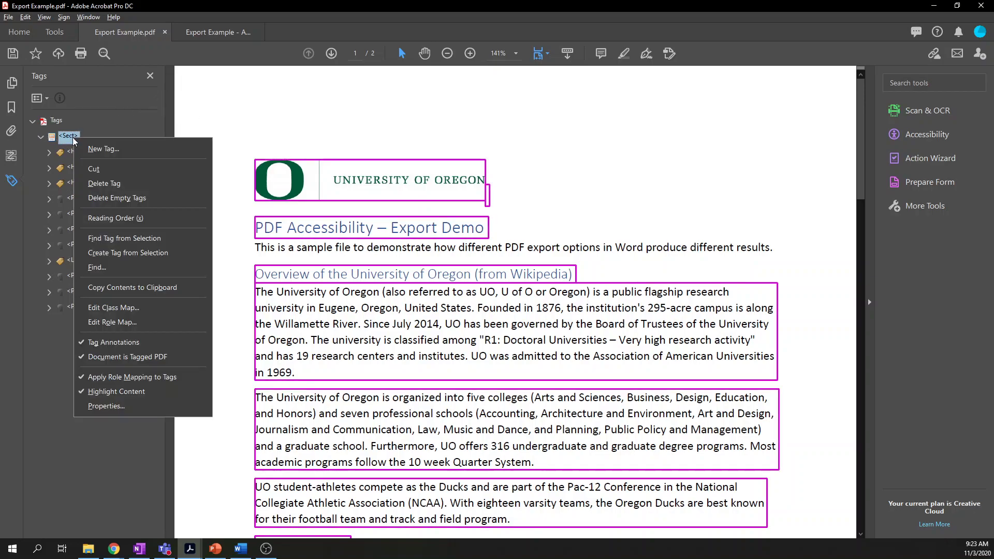
left_click(103, 150)
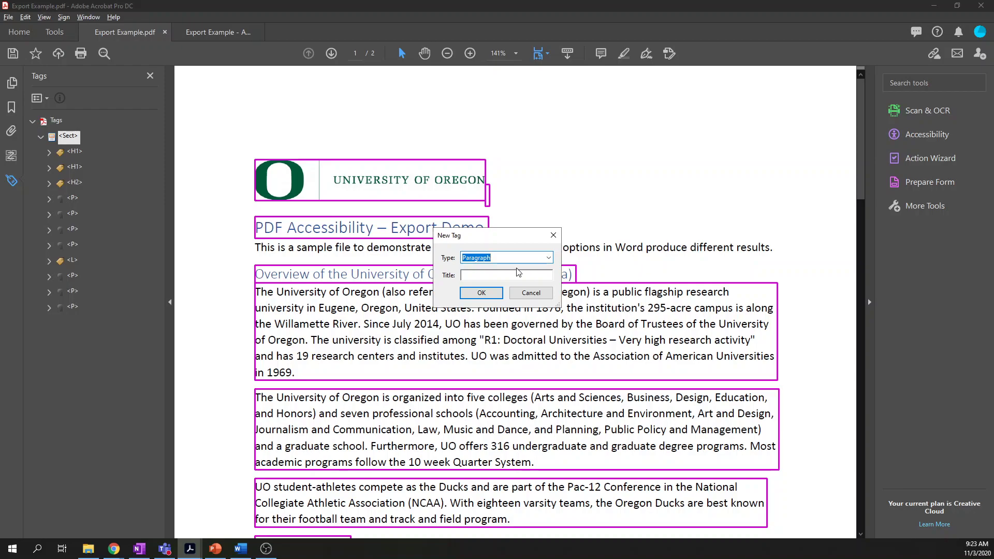
left_click(478, 296)
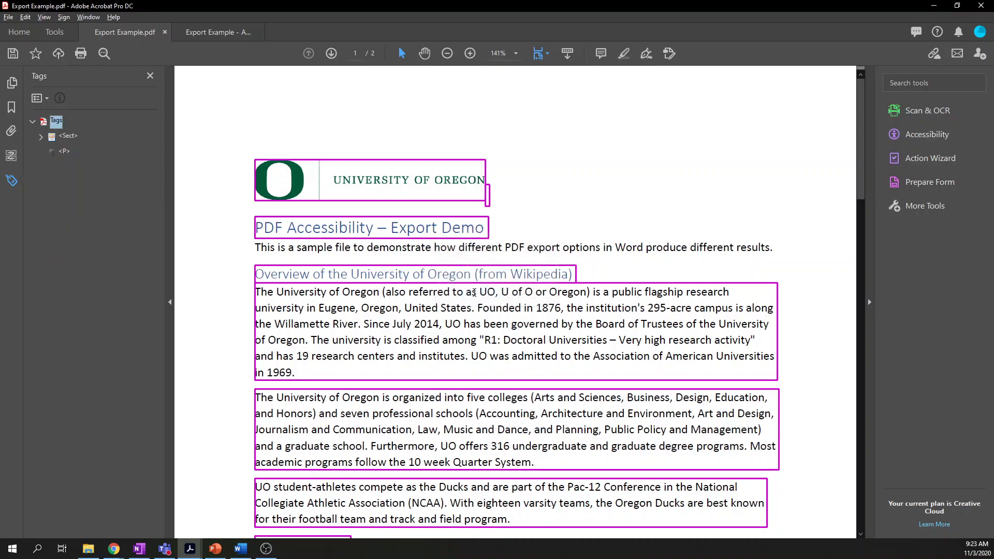
left_click(40, 137)
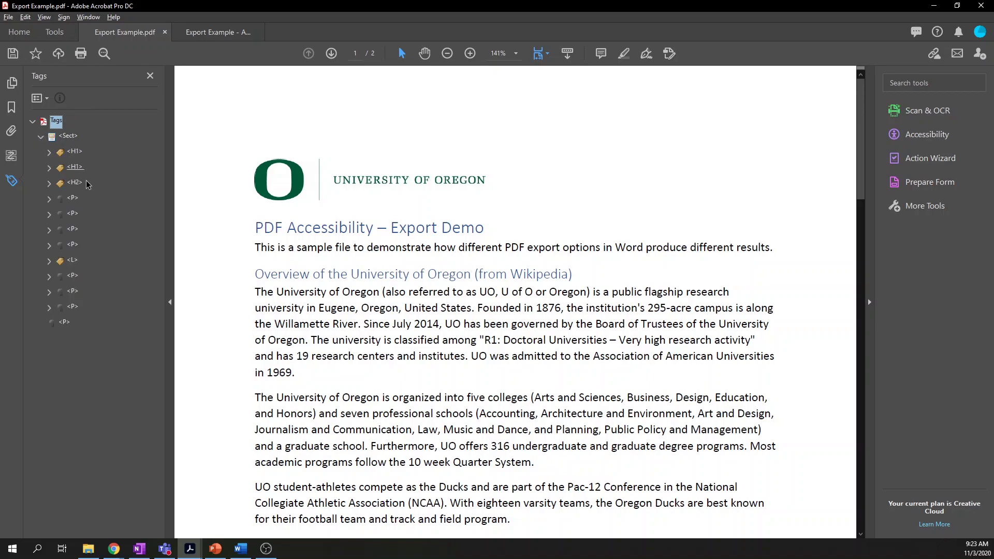
Assign the sentence "This is a sample file to demonstrate how different PDF export options in Word produce different results." to the new paragraph tag.
left_click(65, 323)
left_click_drag(67, 330, 197, 226)
left_click_drag(256, 248, 773, 248)
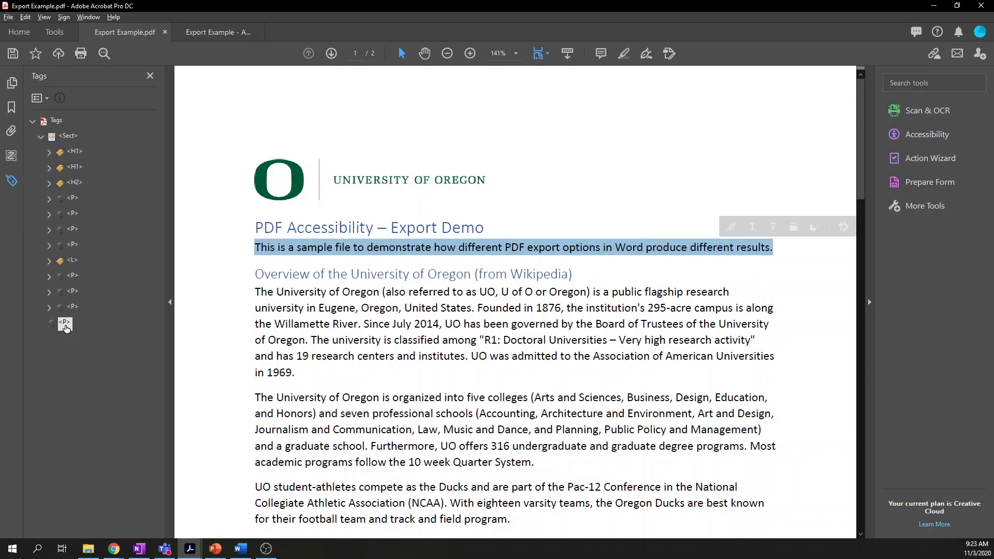
right_click(65, 327)
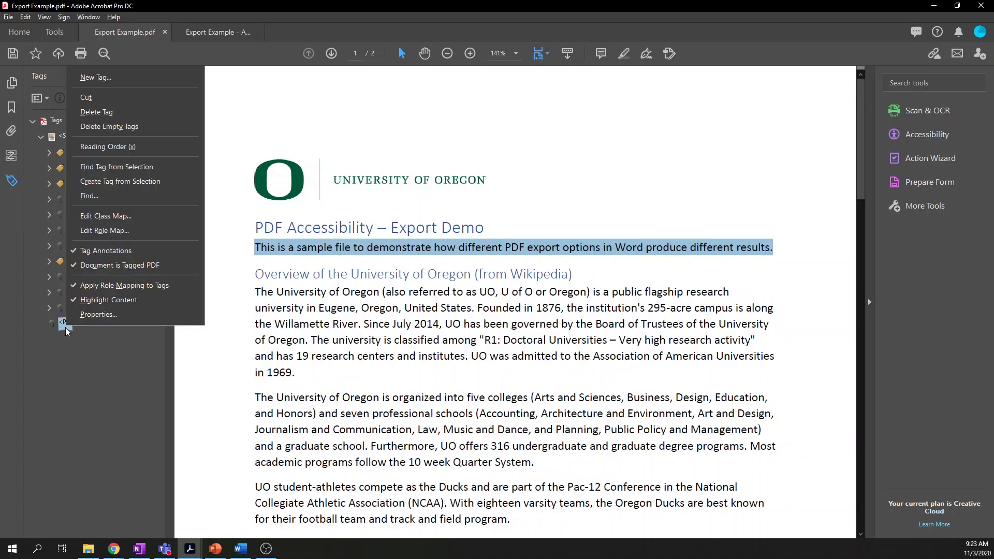
left_click(149, 182)
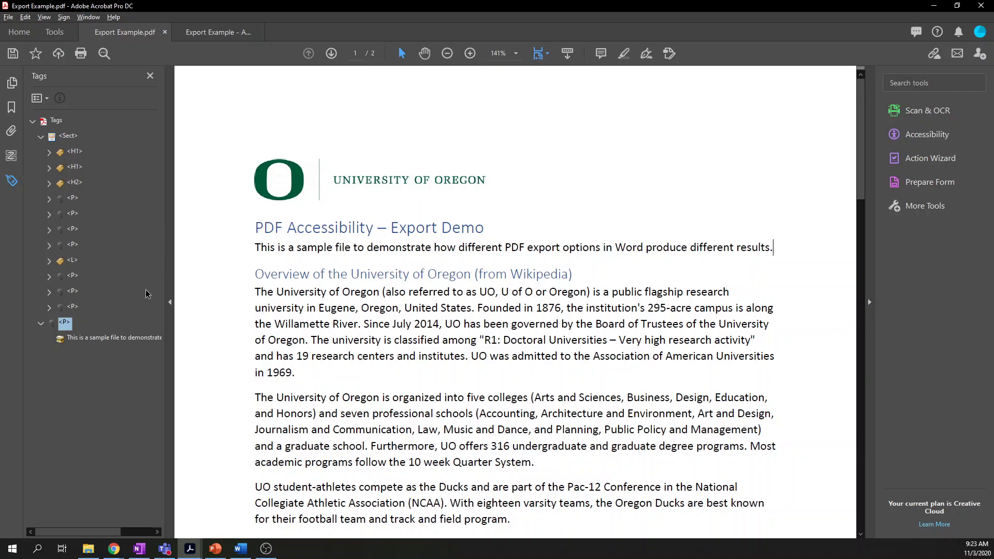
Cut the new paragraph tag and paste it directly below the second H1, "PDF Accessibility – Export Demo".
left_click(66, 323)
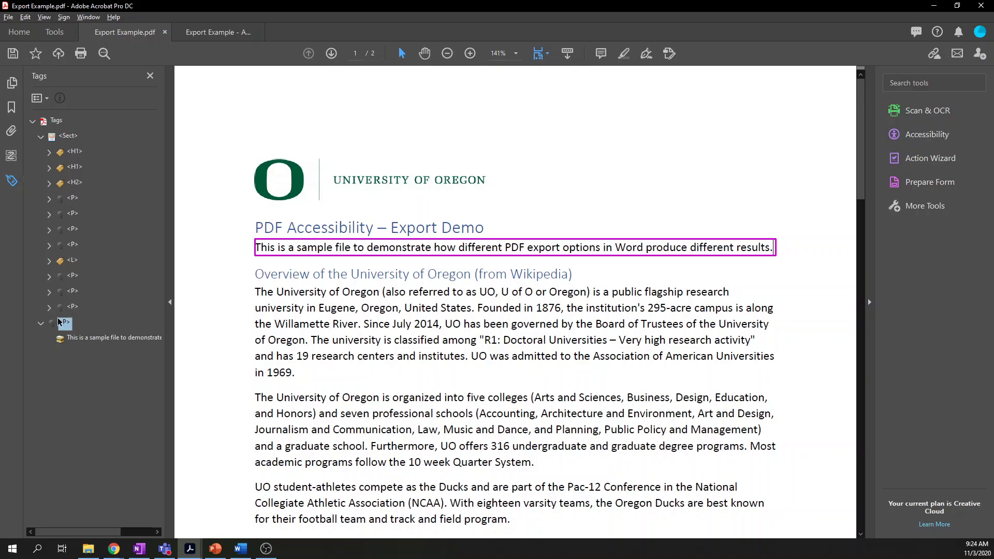
right_click(69, 329)
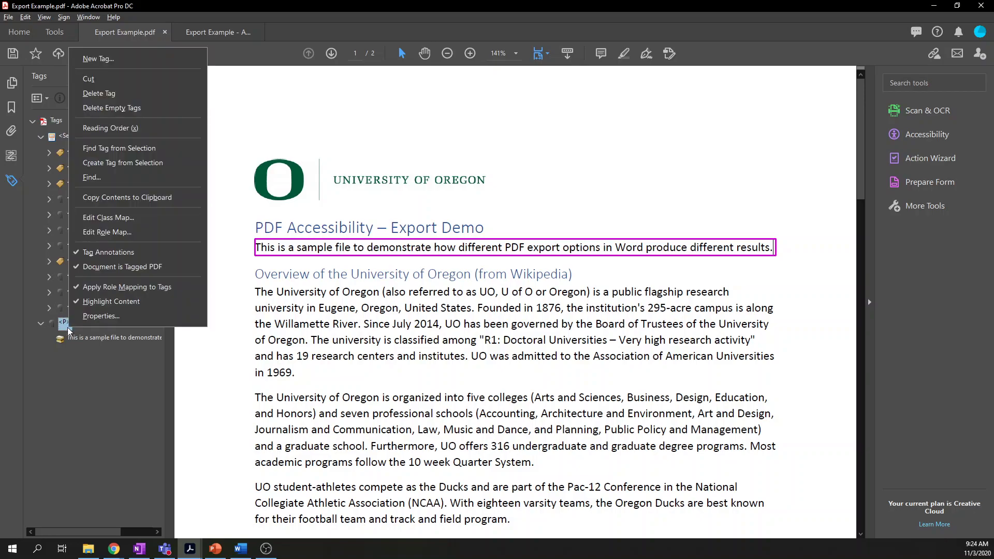
left_click(109, 79)
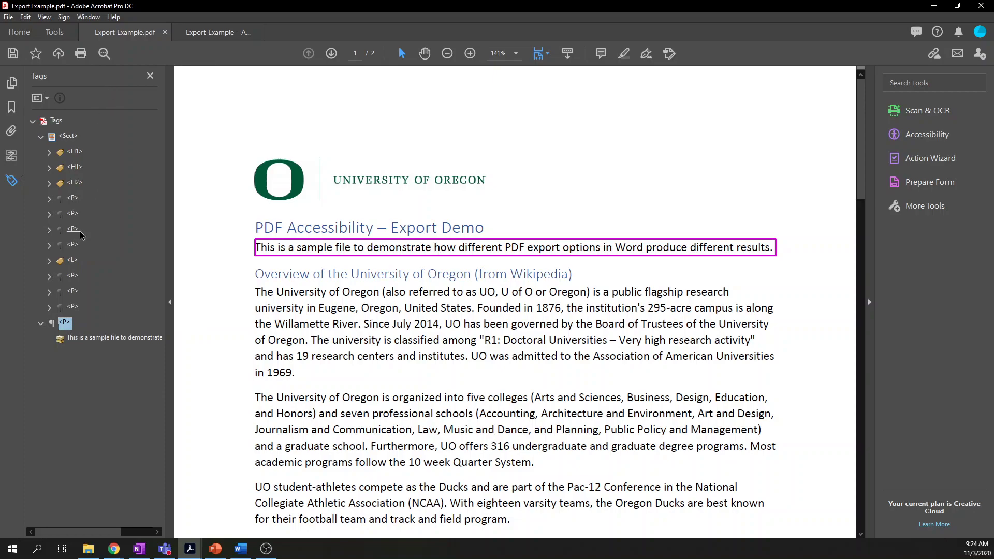
left_click(75, 167)
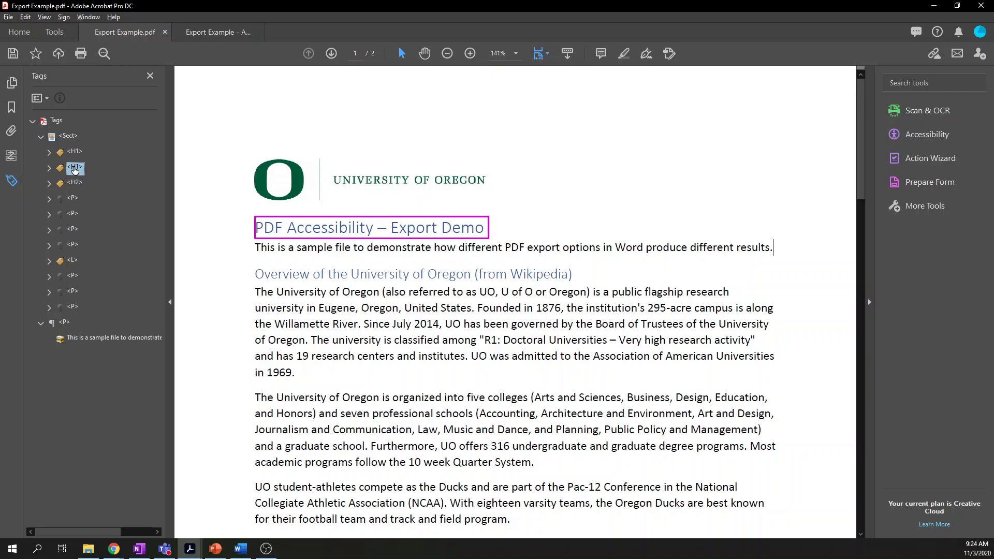
right_click(74, 169)
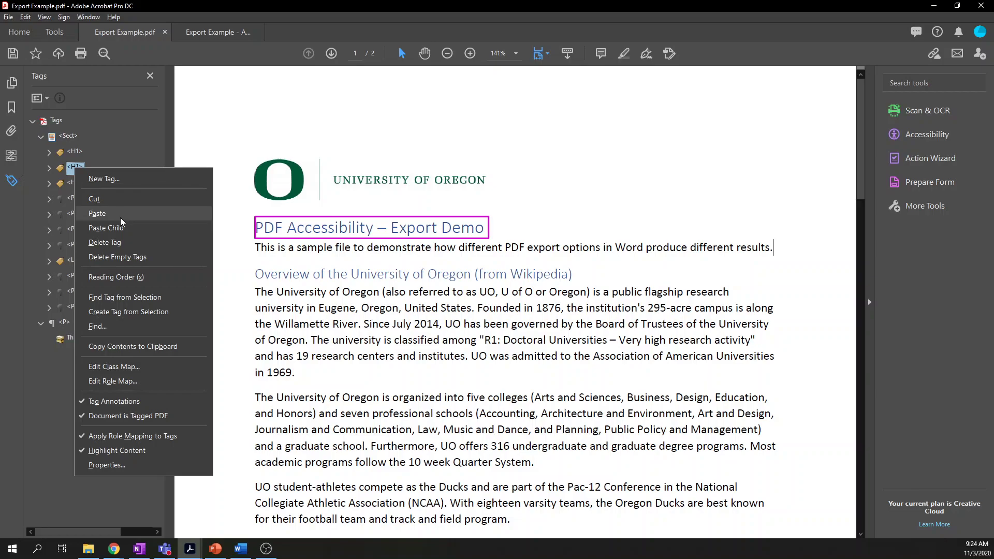
left_click(120, 217)
Check the order of the second H1, pasted paragraph and H2 tags, and examine the content of the list and Sect tags.
left_click(73, 181)
left_click(49, 185)
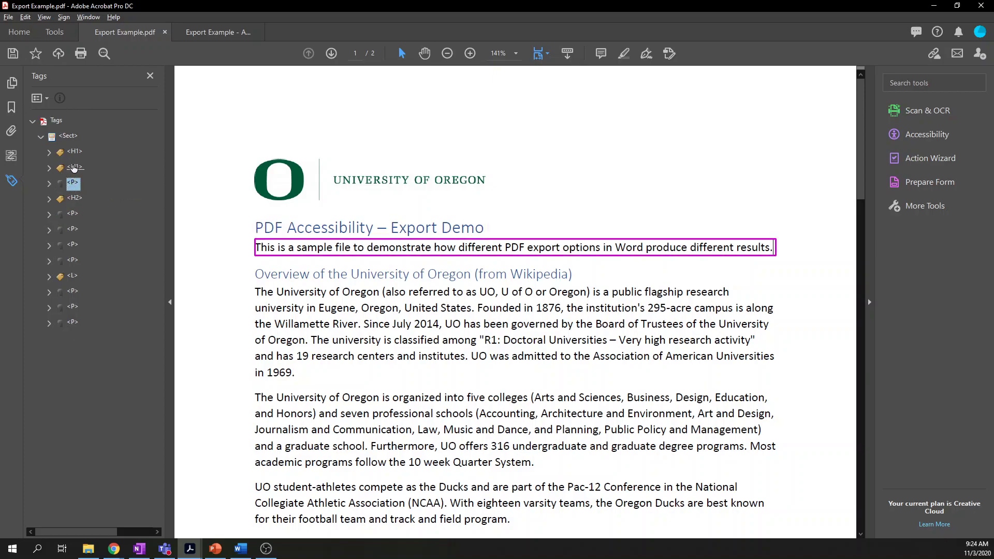
left_click(74, 167)
left_click(73, 182)
left_click(74, 201)
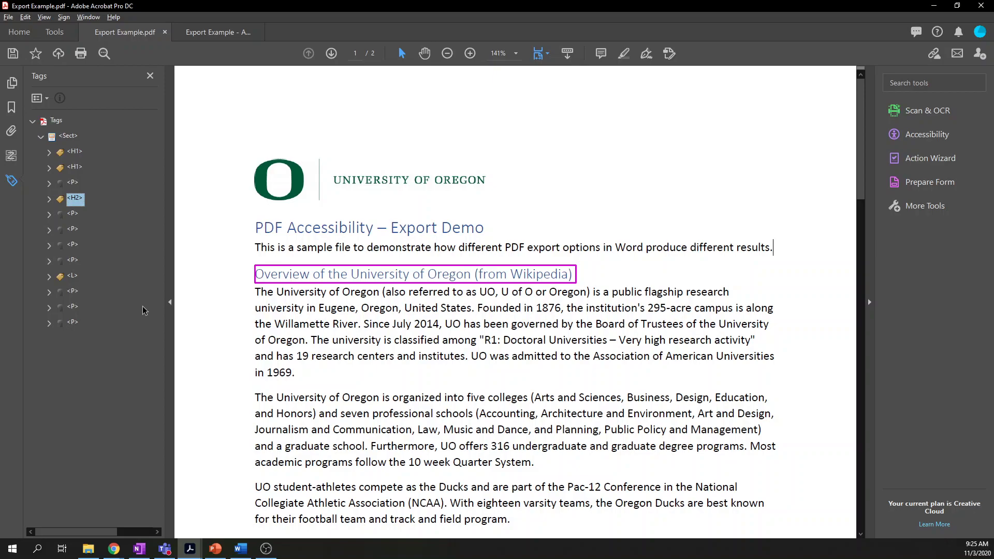
left_click(72, 278)
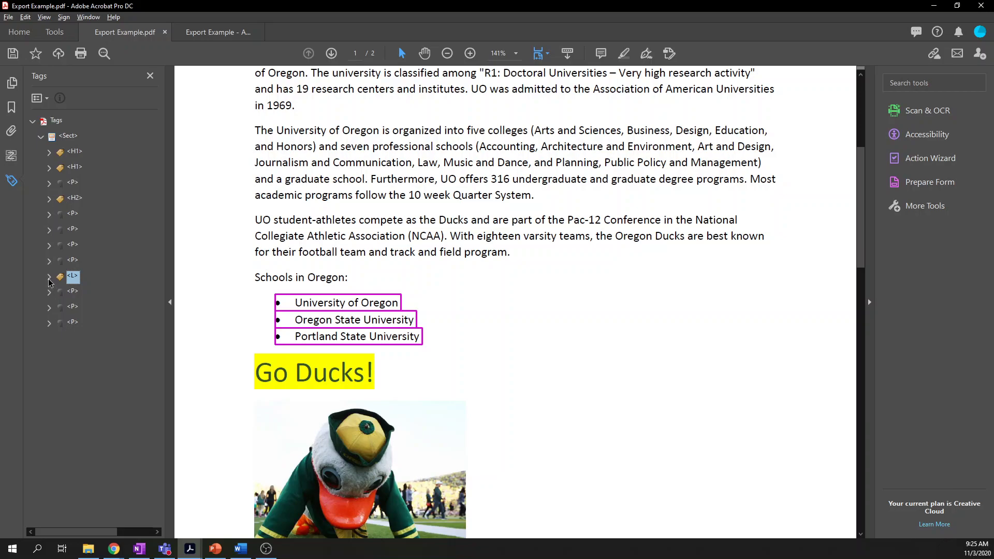
left_click(49, 277)
left_click(82, 293)
left_click(50, 276)
left_click(69, 137)
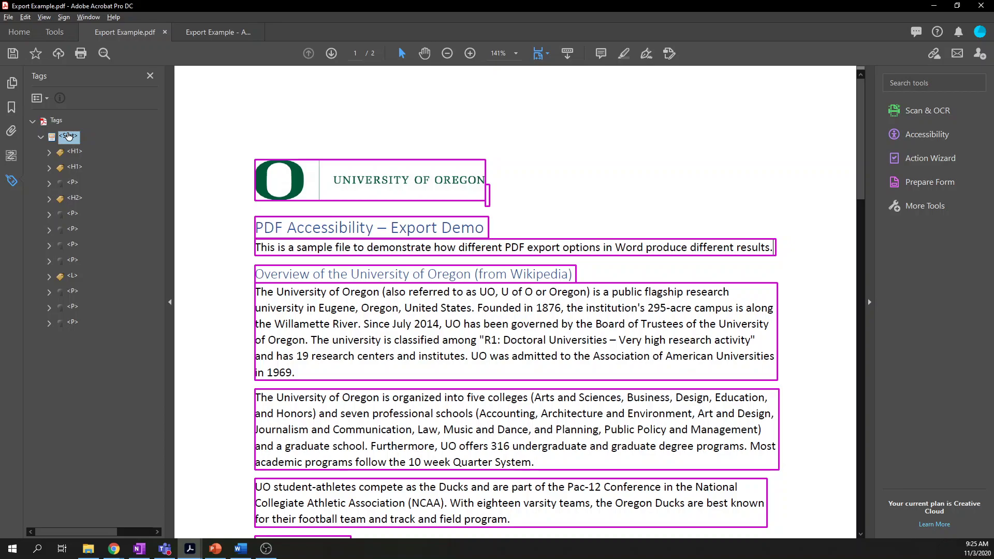
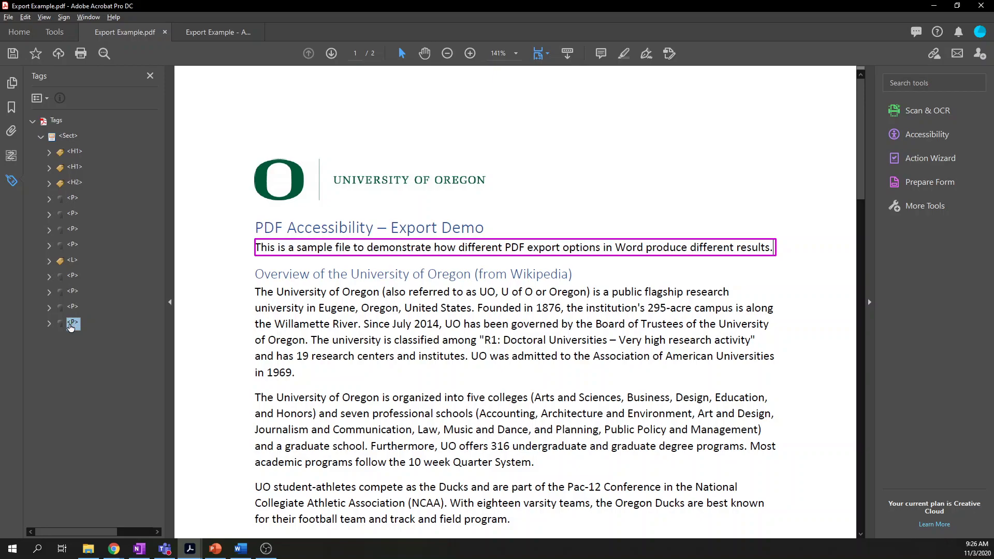
Move the "This is a sample file" paragraph tag from the end of Sect to directly below the second H1, at the same level.
left_click_drag(71, 327, 77, 176)
left_click_drag(76, 176, 76, 173)
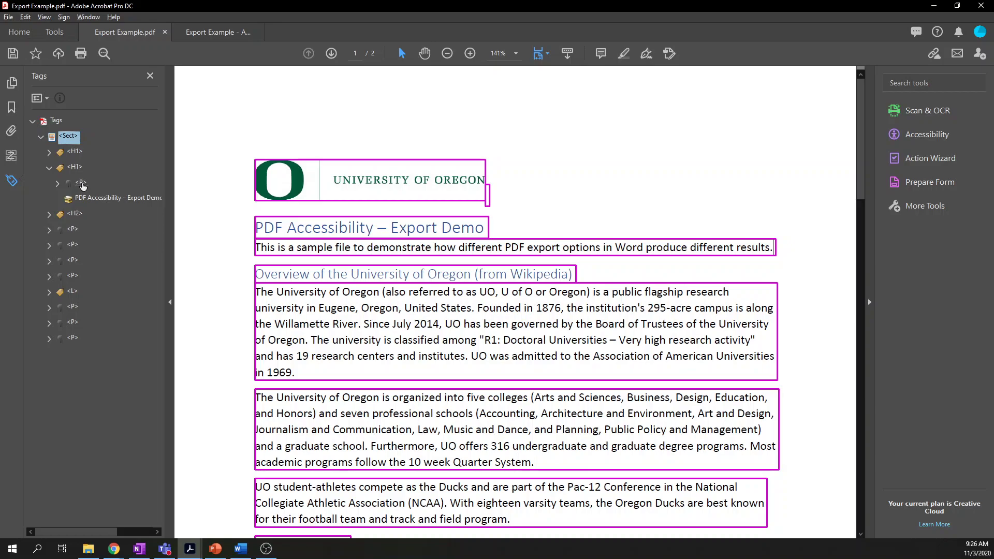
mouse_move(81, 184)
left_mouse_down()
mouse_move(80, 161)
mouse_move(82, 177)
left_mouse_up()
left_click(49, 168)
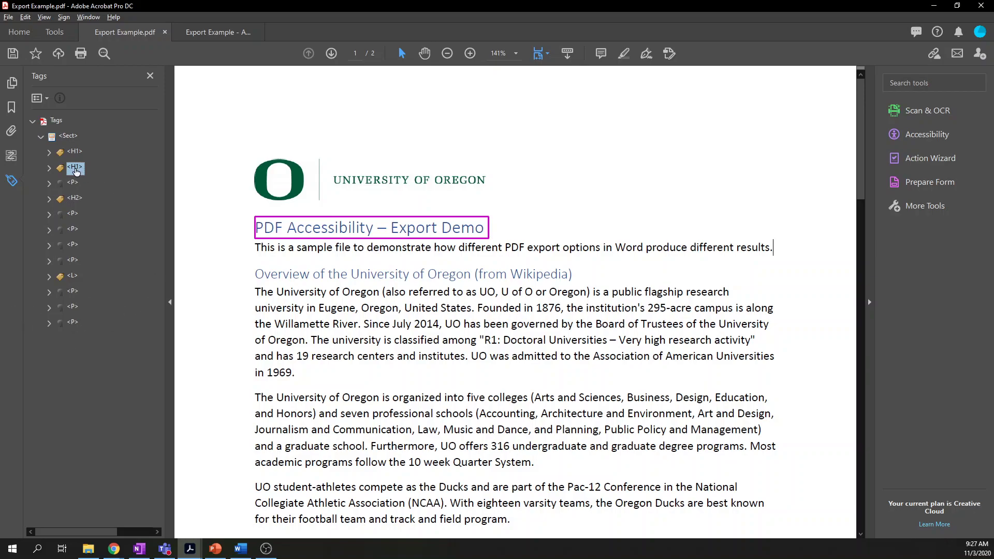
Create a new untitled Paragraph tag directly below the H2 tag for "Overview of the University of Oregon (from Wikipedia)".
left_click_drag(75, 171, 75, 199)
left_click(75, 198)
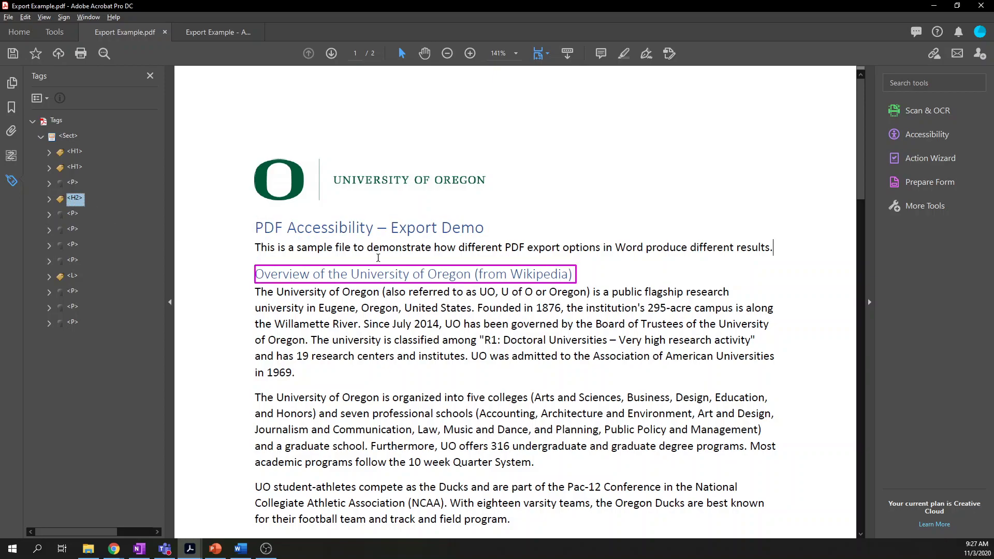
right_click(76, 201)
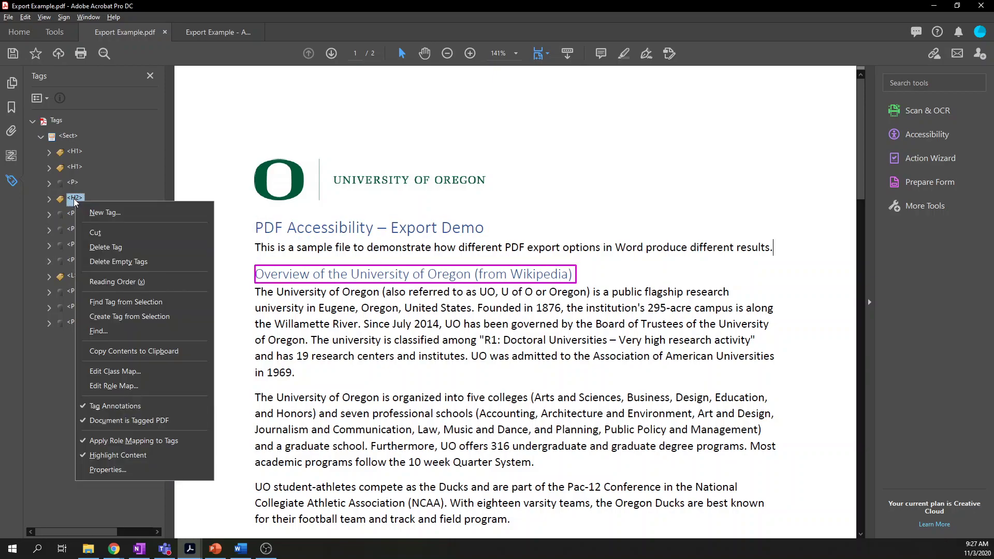
left_click(113, 213)
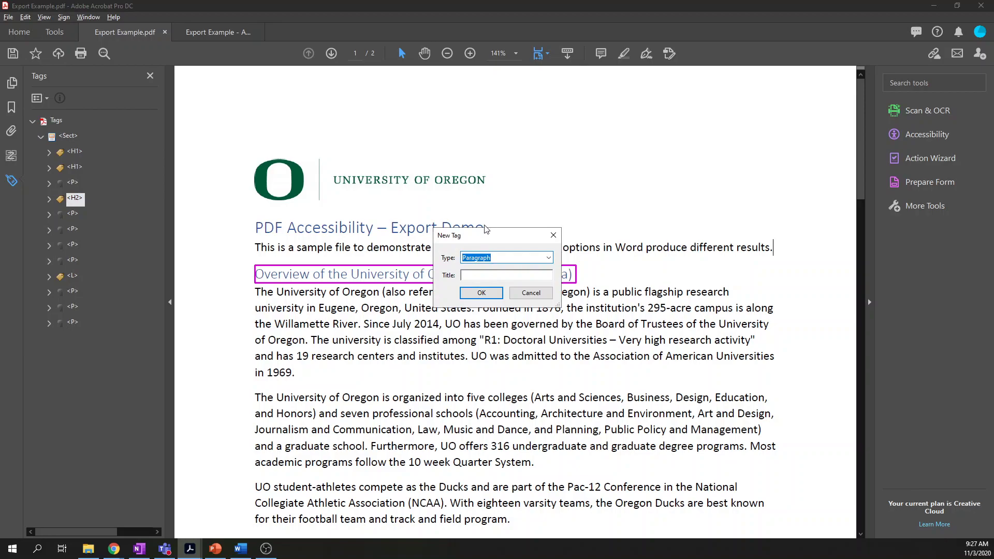
left_click(478, 293)
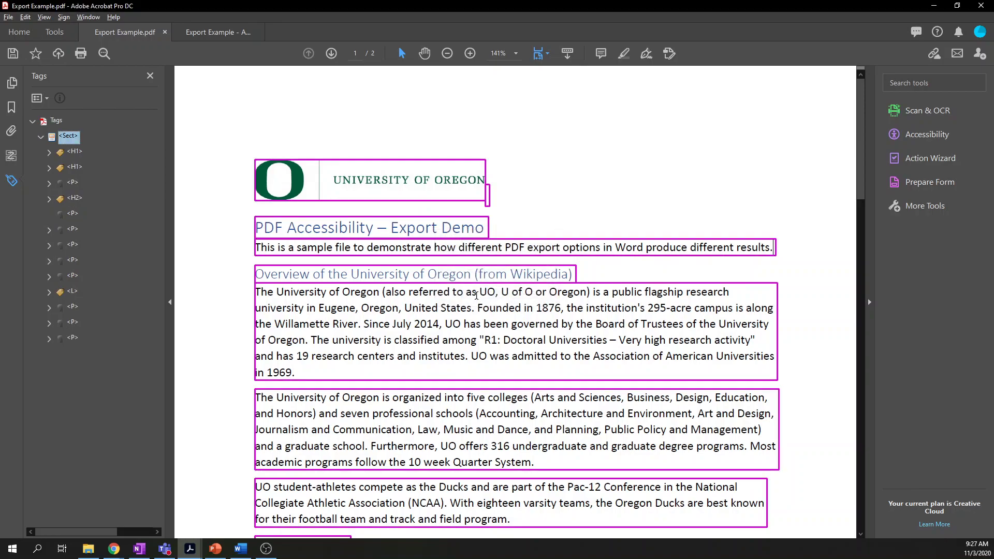
Delete the empty paragraph tag directly below the H2 tag.
left_click(73, 215)
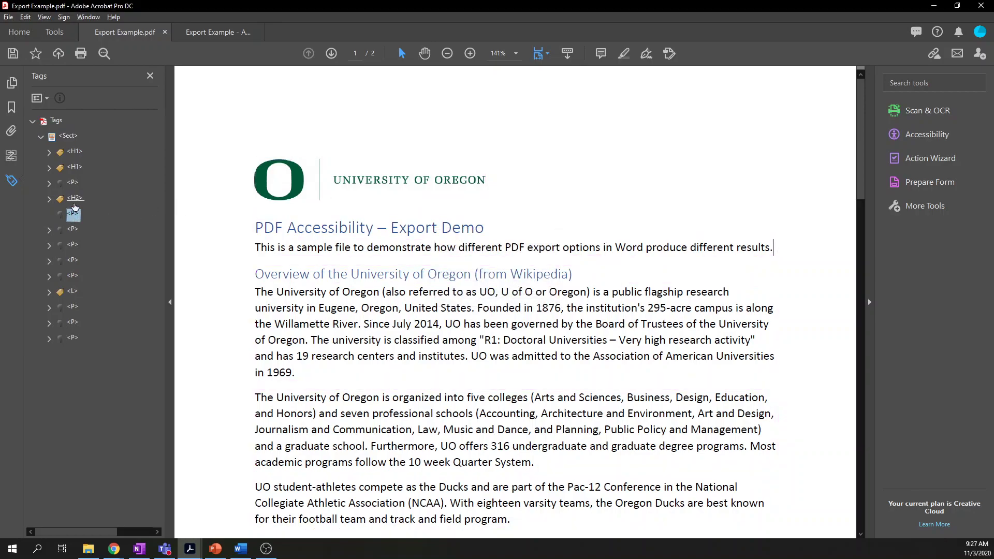
key("Up")
left_click(74, 215)
right_click(73, 215)
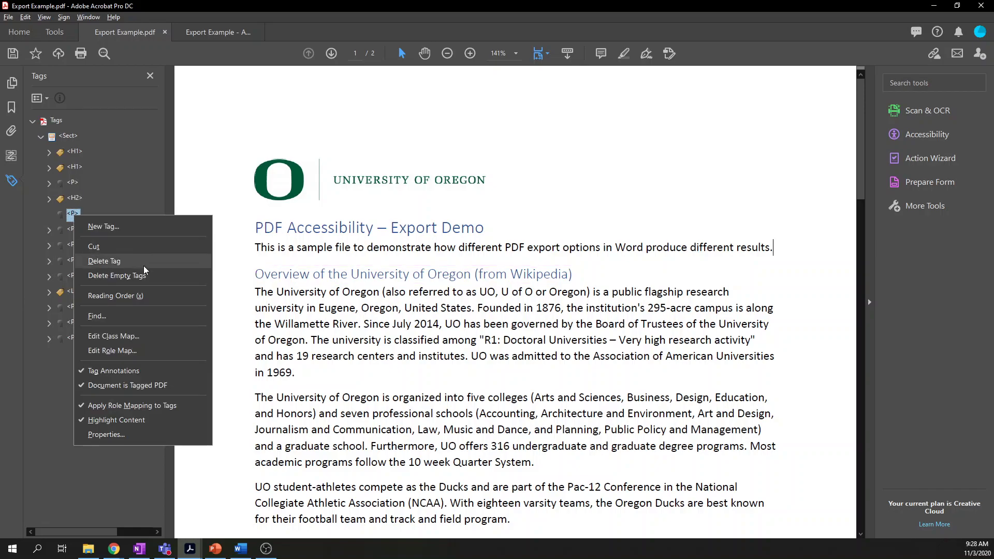
left_click(127, 260)
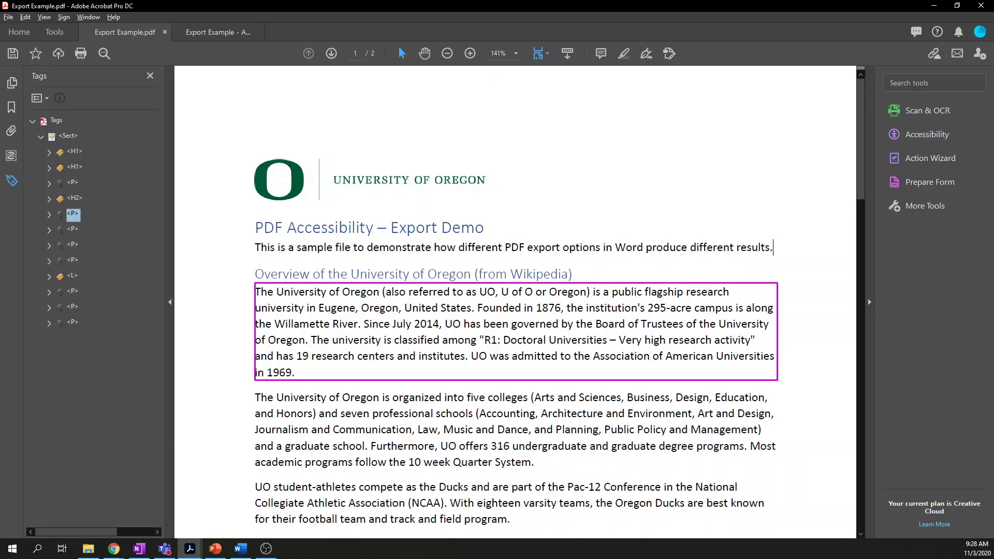
Open the Reading Order tool and mark the blank space beside the University of Oregon logo as Background/Artifact.
left_click(926, 134)
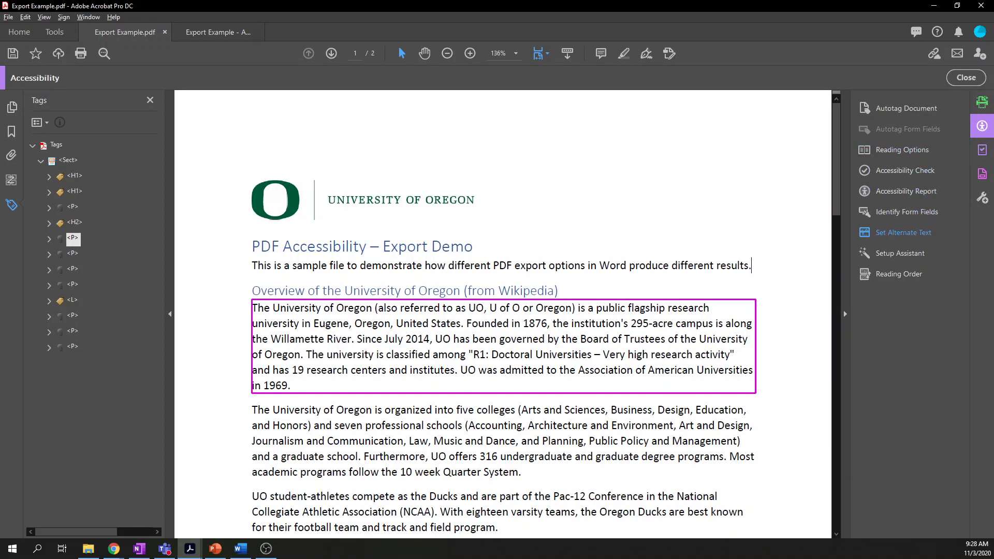
left_click(898, 274)
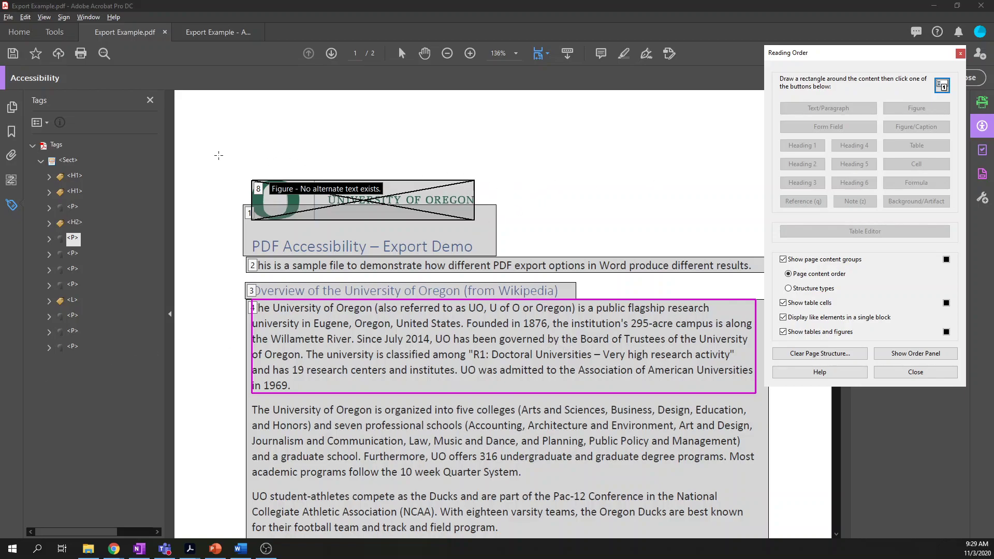
left_click_drag(218, 155, 786, 465)
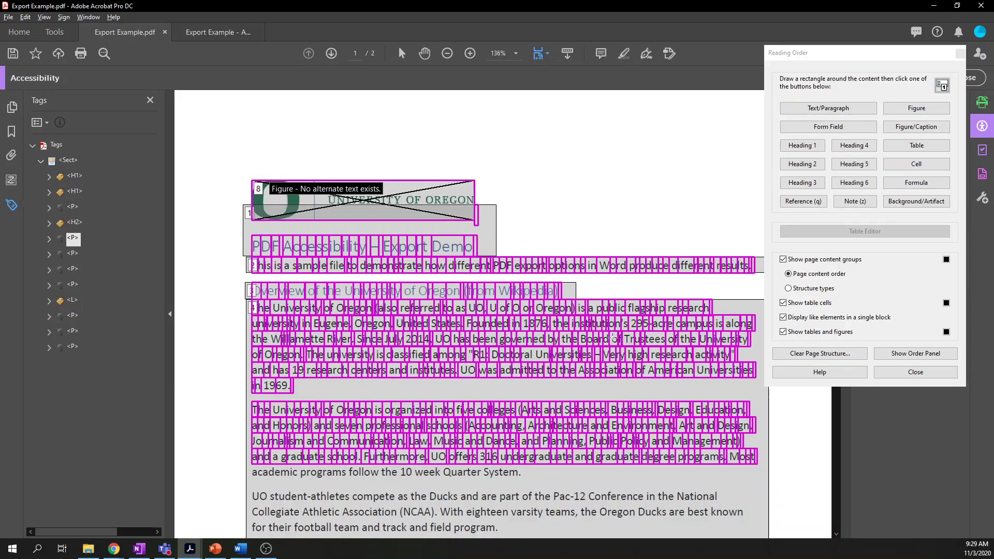
left_click(459, 172)
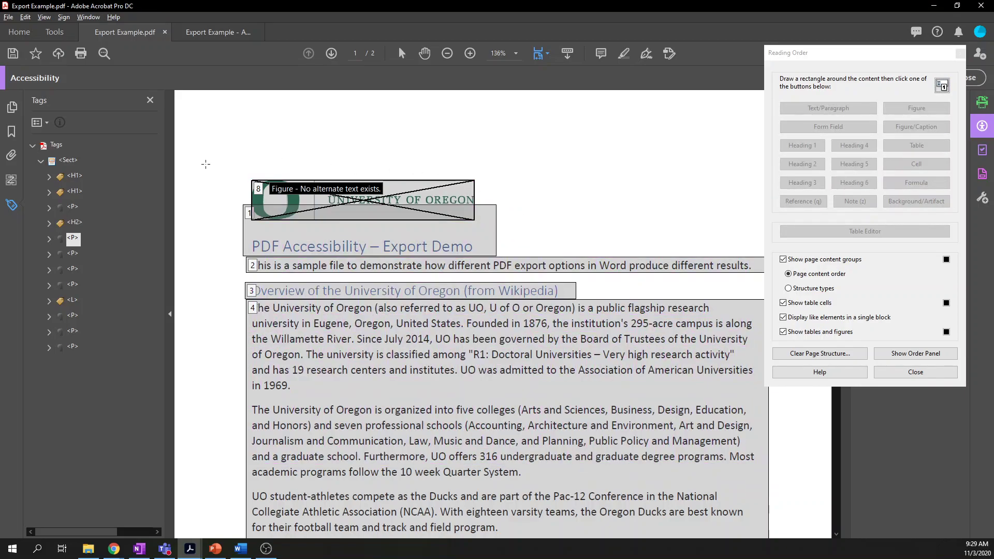
left_click_drag(205, 164, 547, 236)
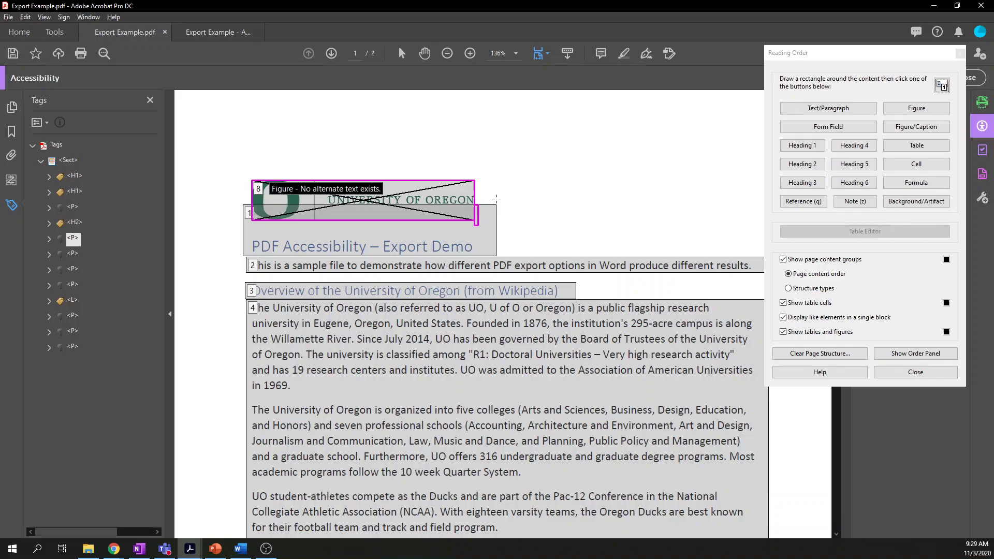
left_click_drag(494, 196, 464, 226)
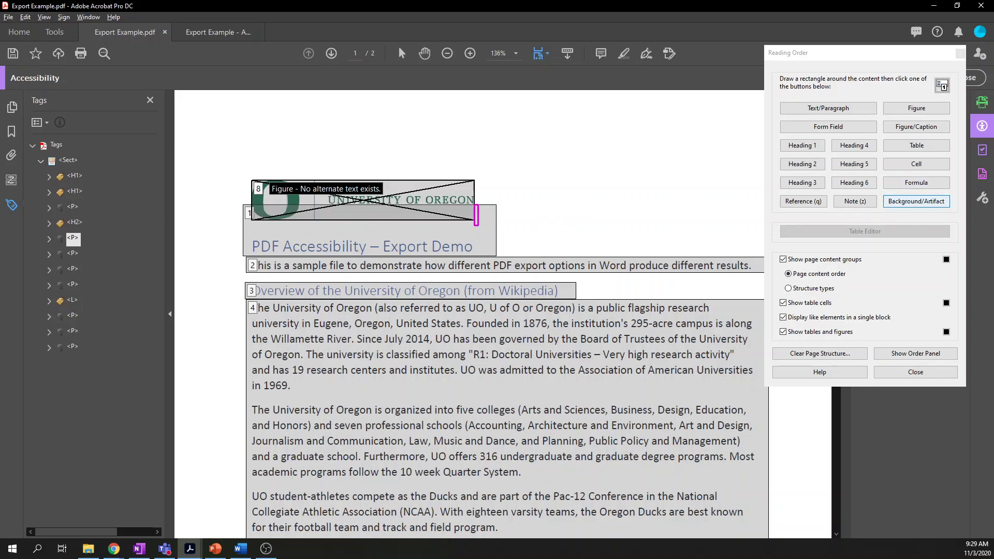
left_click(916, 201)
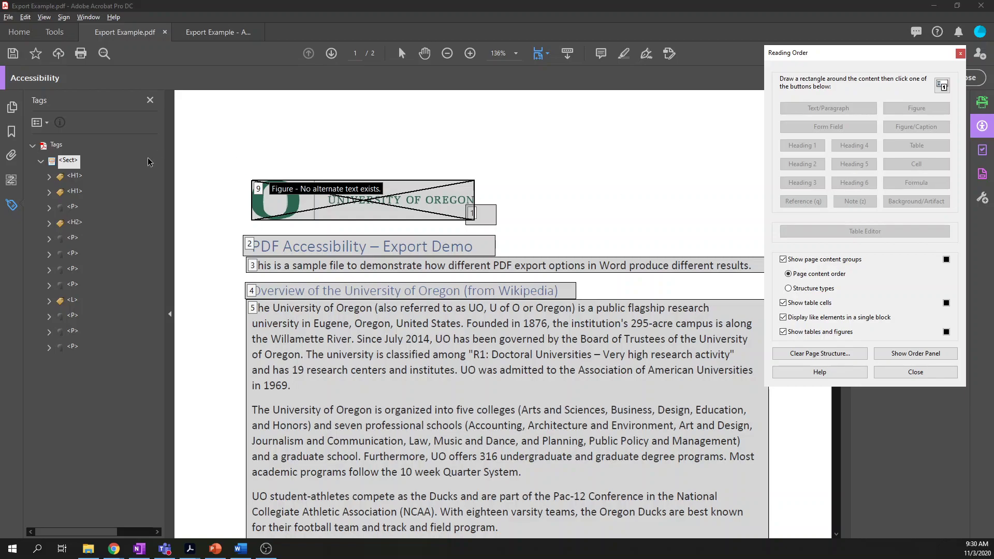
Mark the blank space at the lower corner of the duck picture as Background/Artifact.
scroll(262, 201, "down", 2)
scroll(262, 201, "down", 15)
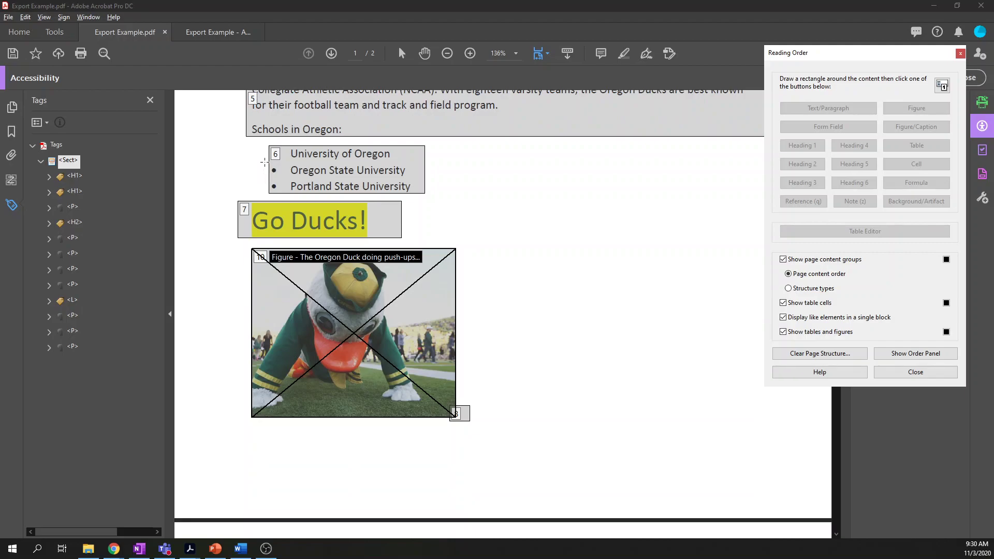
scroll(475, 261, "down", 2)
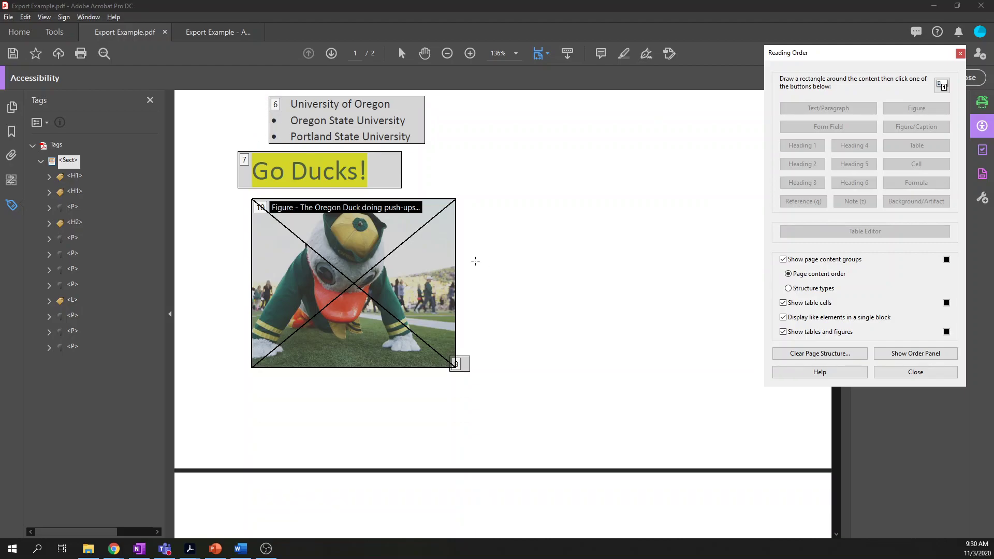
left_click_drag(490, 338, 417, 392)
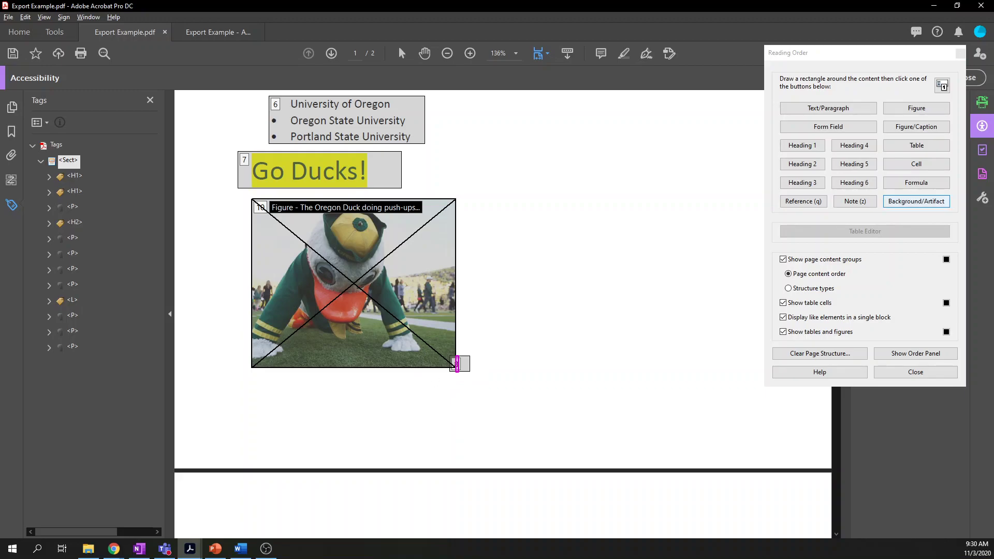
left_click(915, 201)
Mark the empty content block on page 2 as Background/Artifact and close the Reading Order tool.
scroll(367, 204, "down", 9)
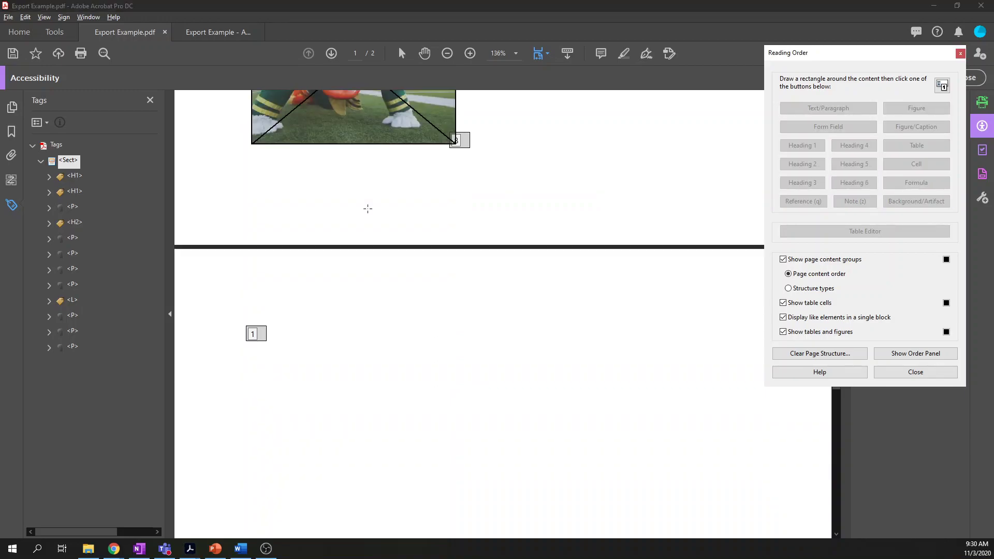
left_click_drag(220, 297, 392, 383)
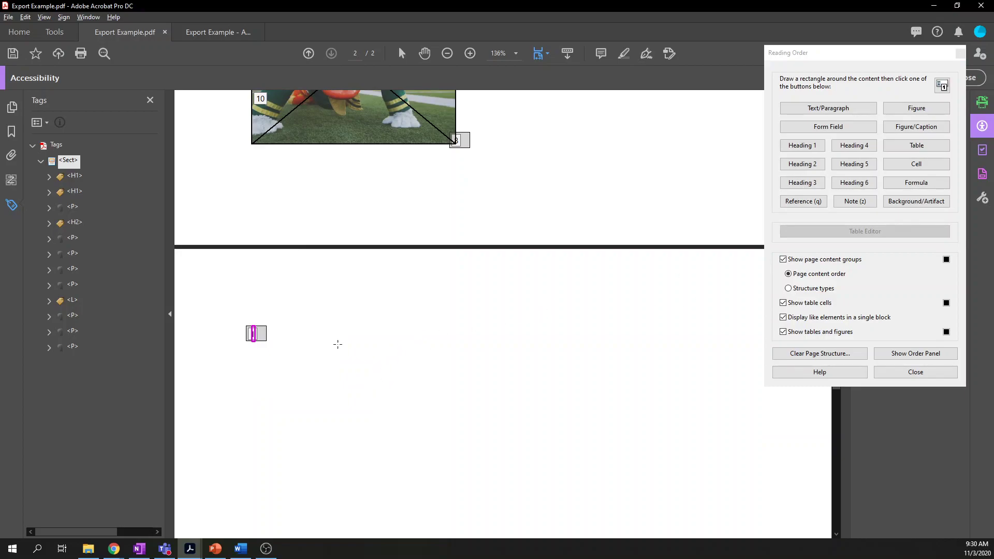
left_click(915, 201)
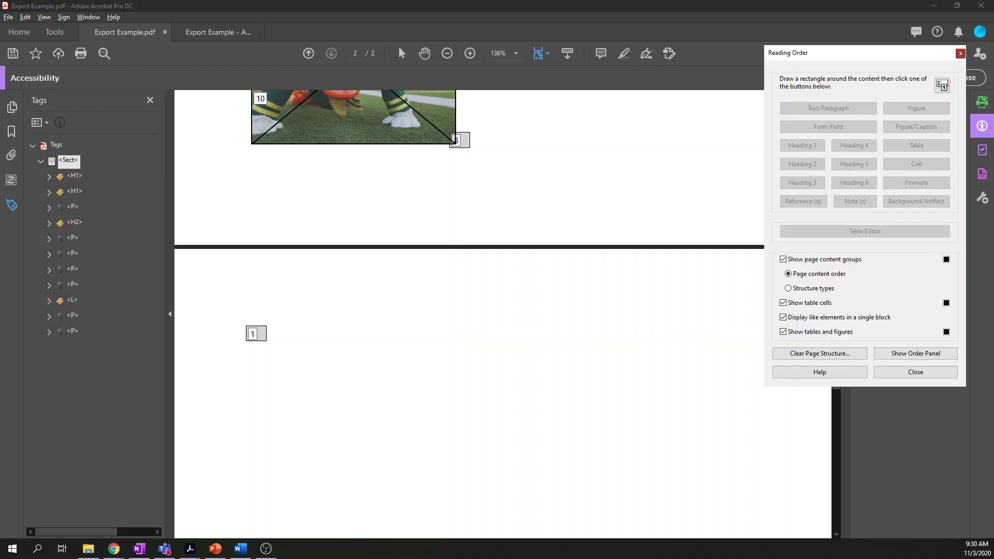
left_click(915, 372)
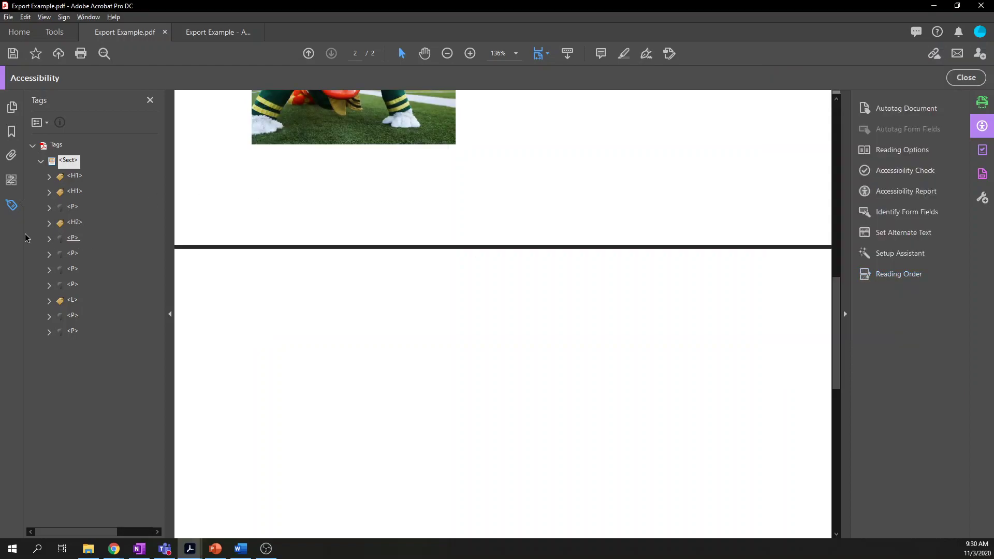
Examine in order which page content the tags under Sect cover, from the first H1 to the last paragraph tag.
left_click(11, 181)
left_click(11, 204)
left_click(74, 177)
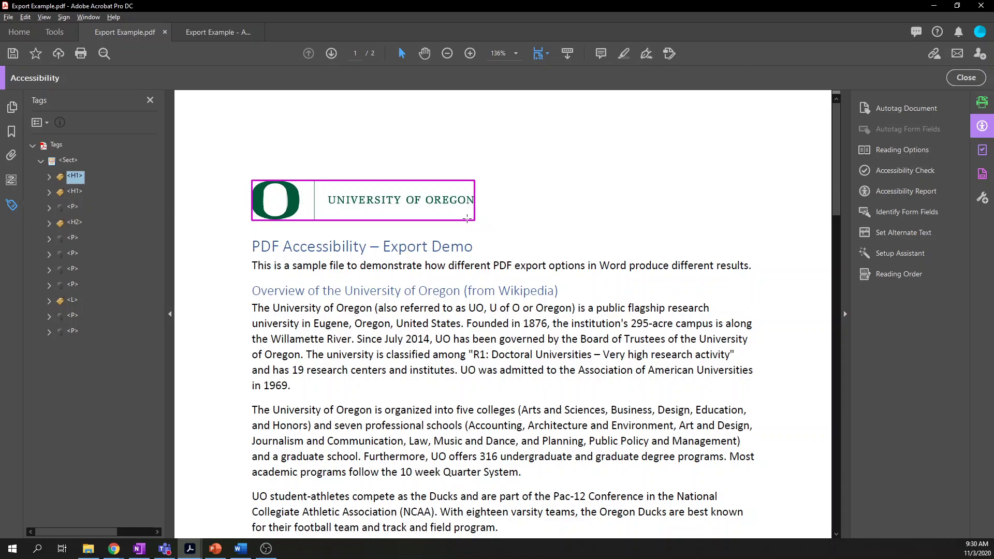
left_click(74, 192)
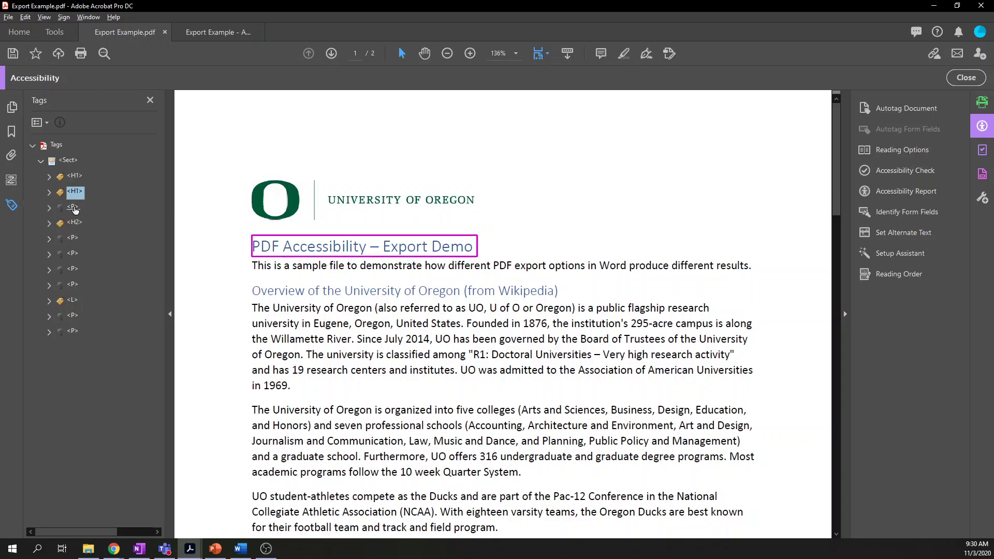
left_click(75, 224)
left_click(73, 238)
left_click(72, 253)
left_click(73, 269)
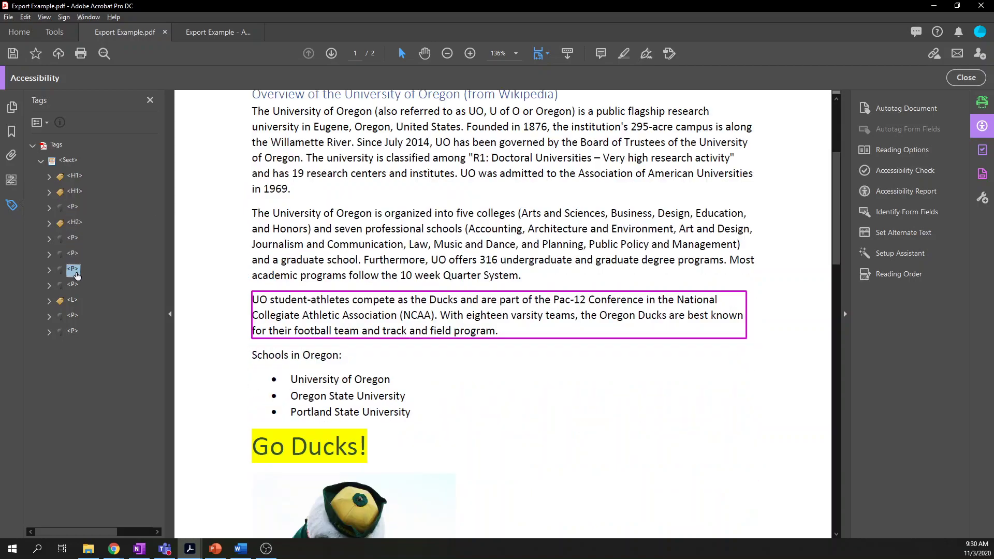
left_click(73, 285)
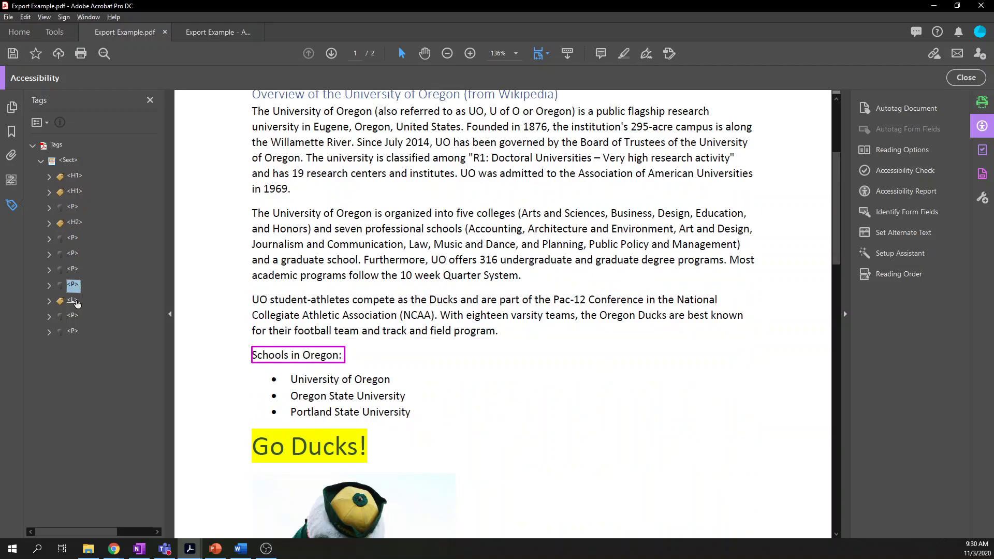
left_click(76, 303)
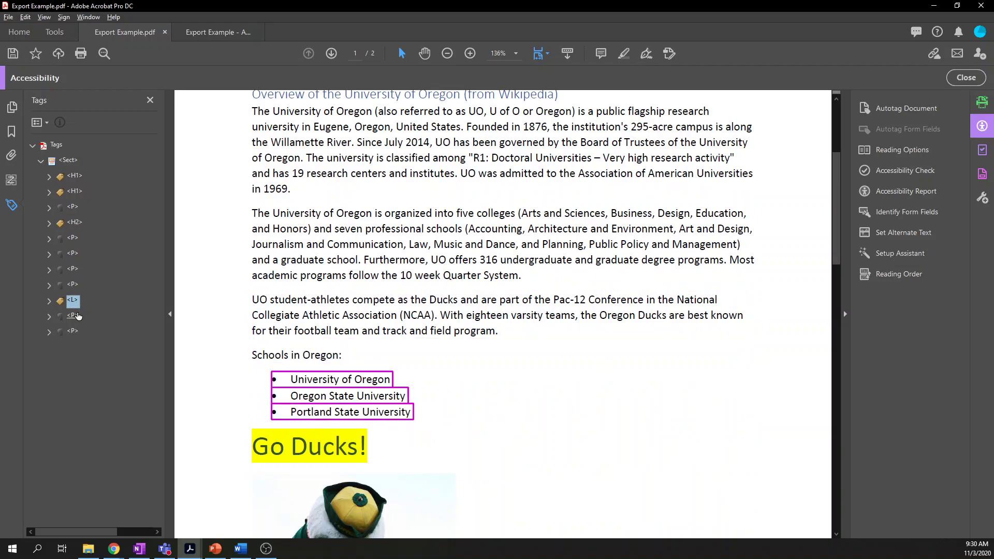
left_click(77, 317)
left_click(77, 333)
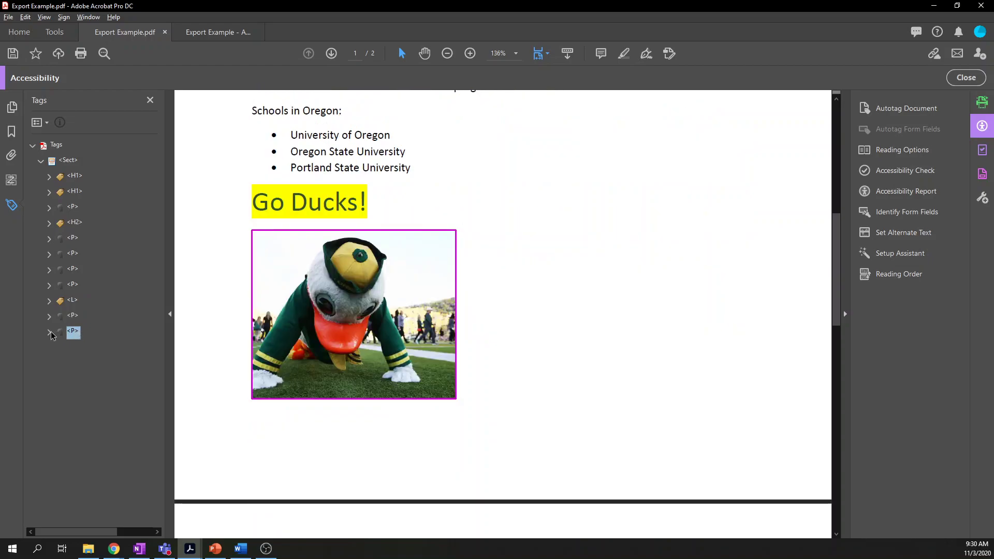
Check page 2 for remaining highlighted content and expand the last paragraph tag, which holds the duck picture.
scroll(352, 350, "down", 2)
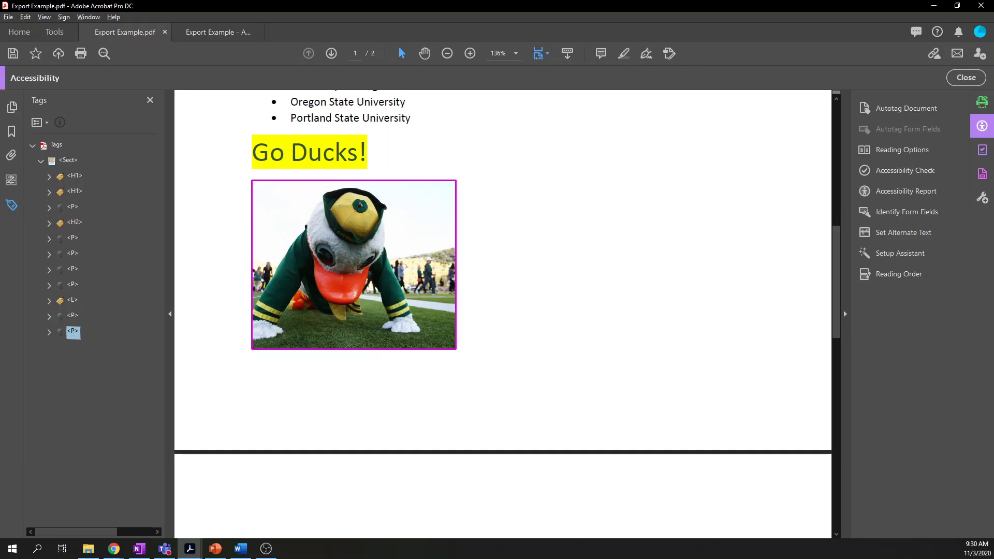
scroll(502, 310, "down", 2)
scroll(357, 342, "down", 5)
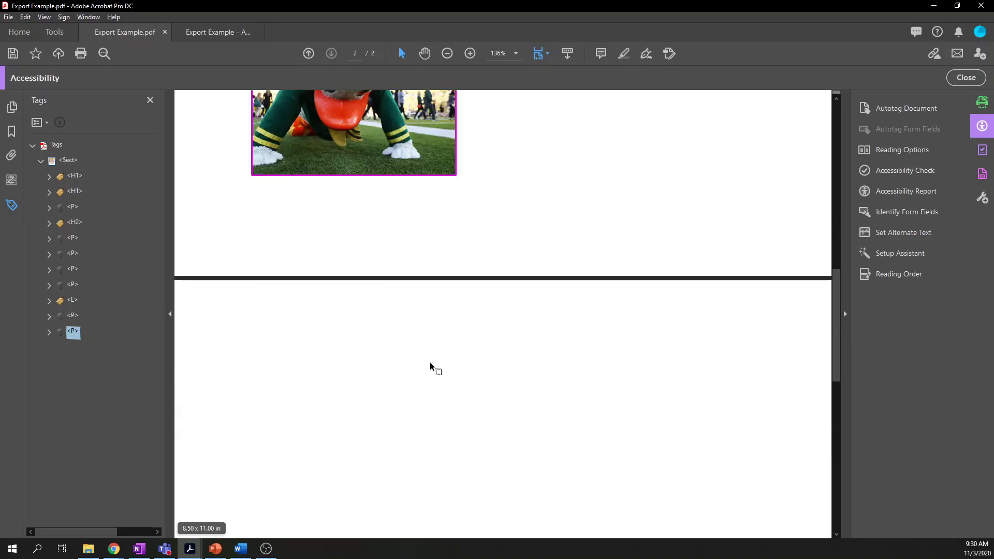
left_click(49, 333)
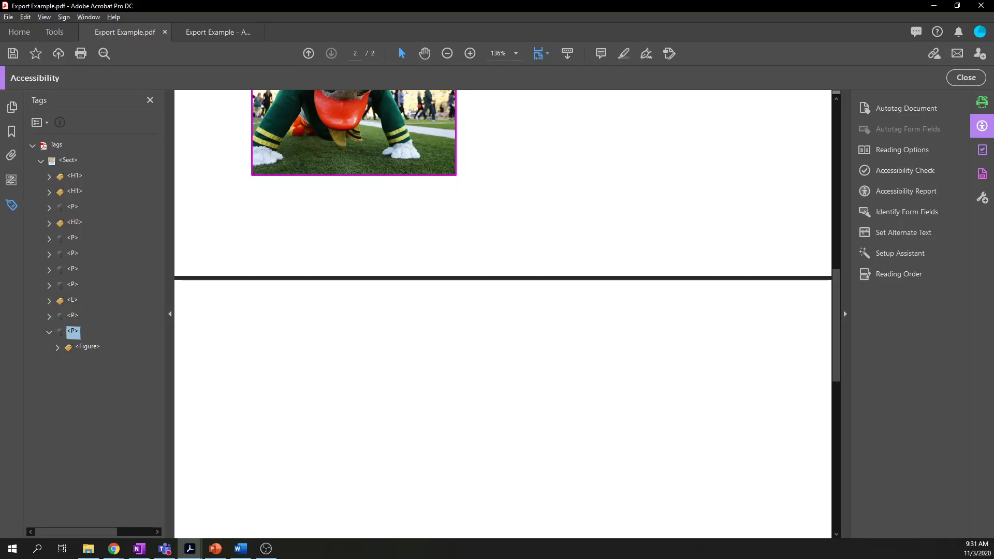
key("alt+Tab")
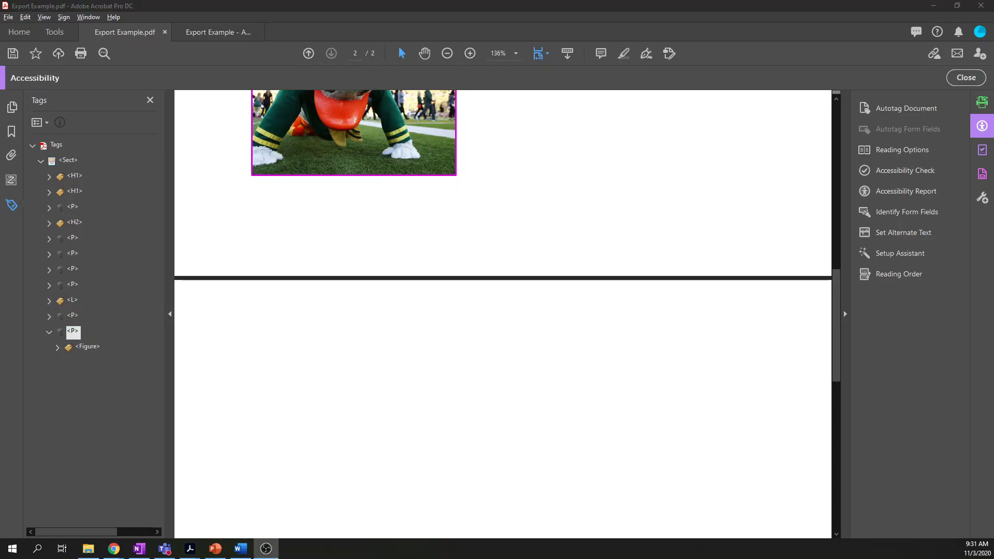